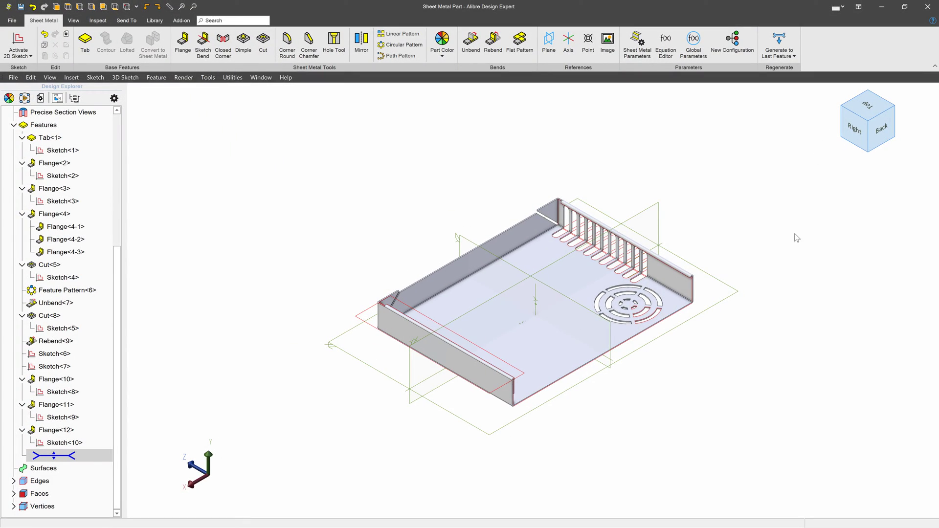
Step: Turn the enclosure over, zoom in, and select the base plate's underside face
middle_click_drag(631, 382, 651, 349)
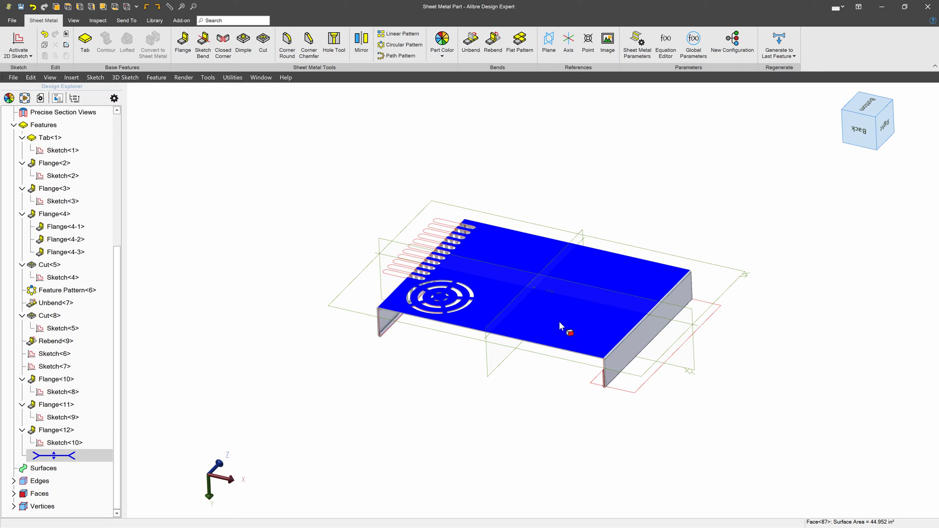
scroll(560, 326, "up", 3)
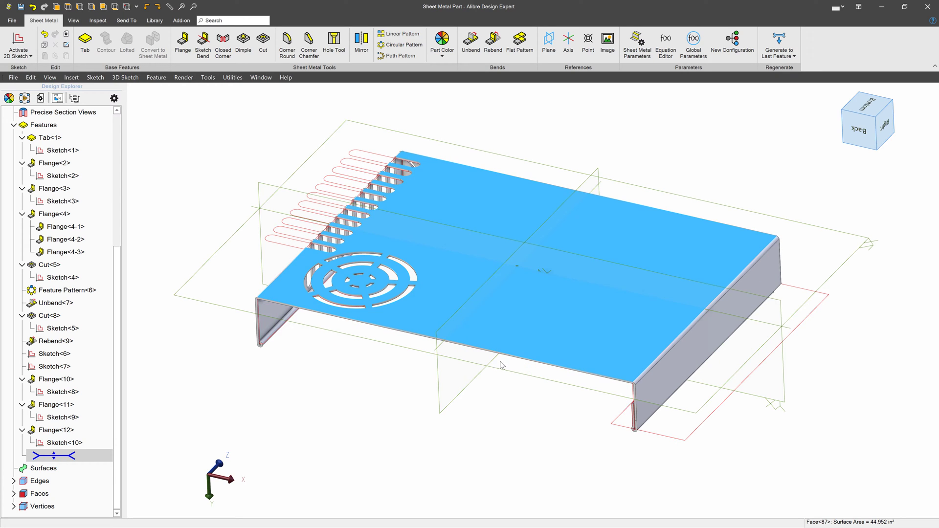
left_click(359, 161)
Step: Start a 2D sketch and draw a rectangle centred on the origin
left_click(19, 42)
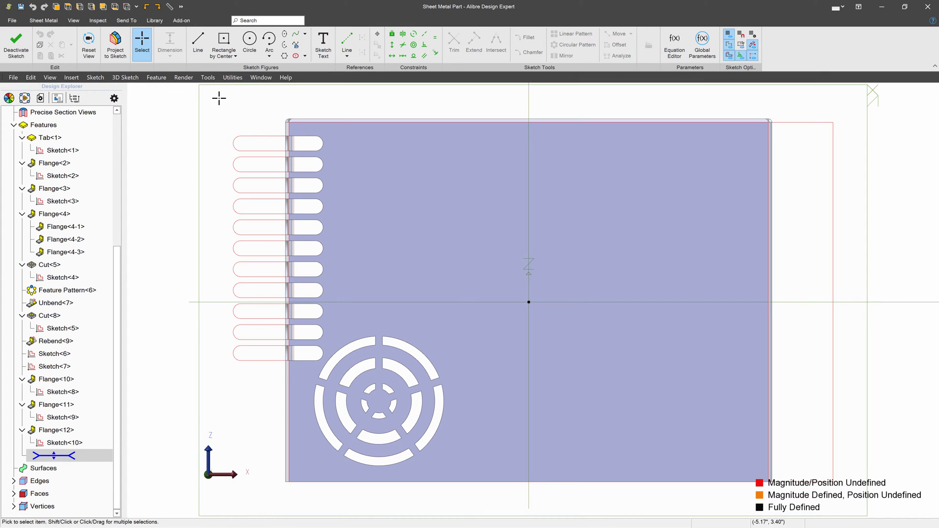
left_click(529, 302)
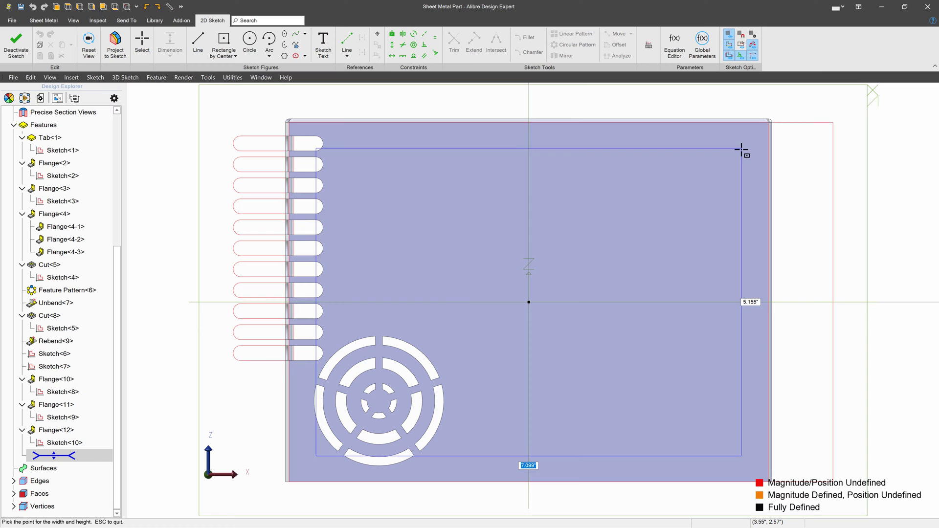
left_click(715, 150)
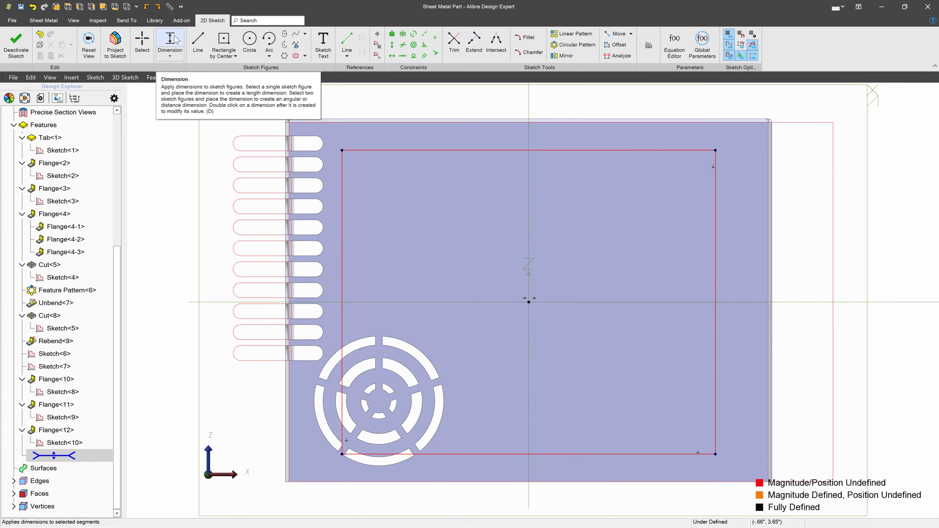
Step: Draw an L-shaped line from the rectangle's left edge to its bottom edge
left_click(198, 41)
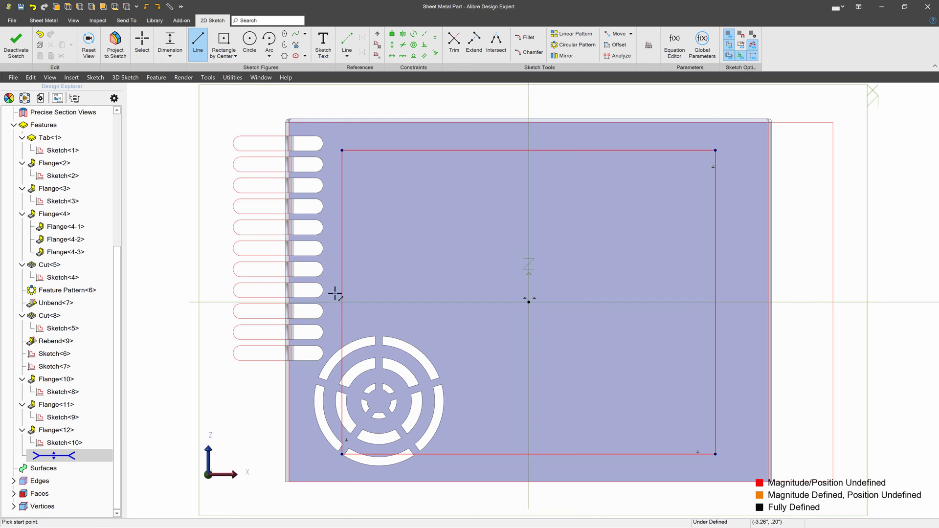
left_click(341, 312)
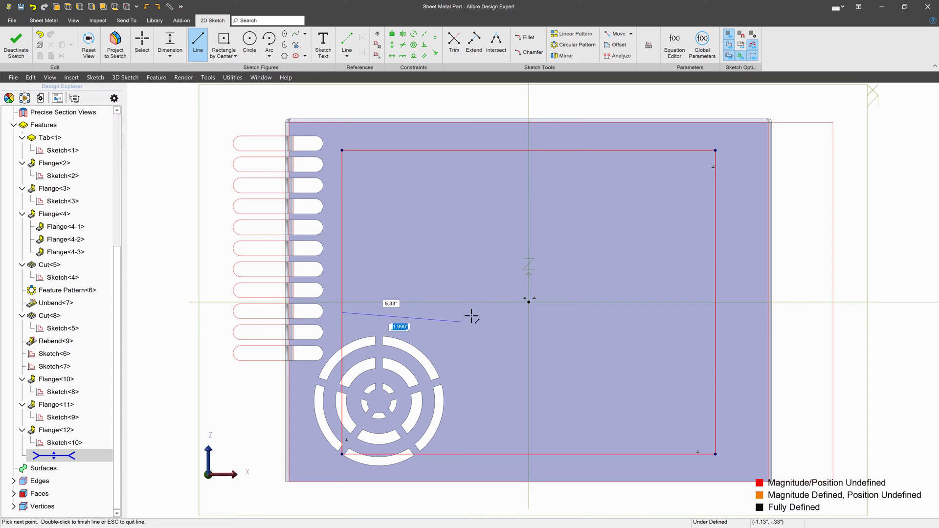
left_click(469, 315)
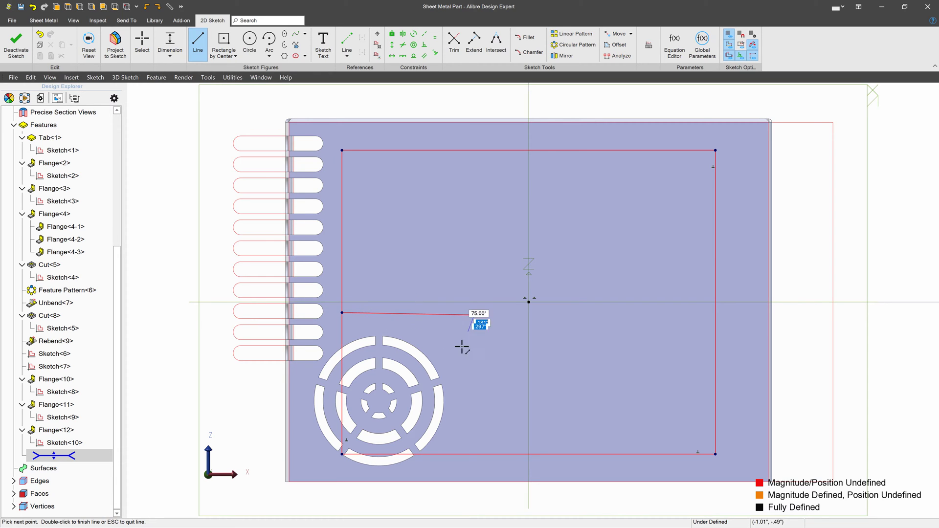
double_click(474, 454)
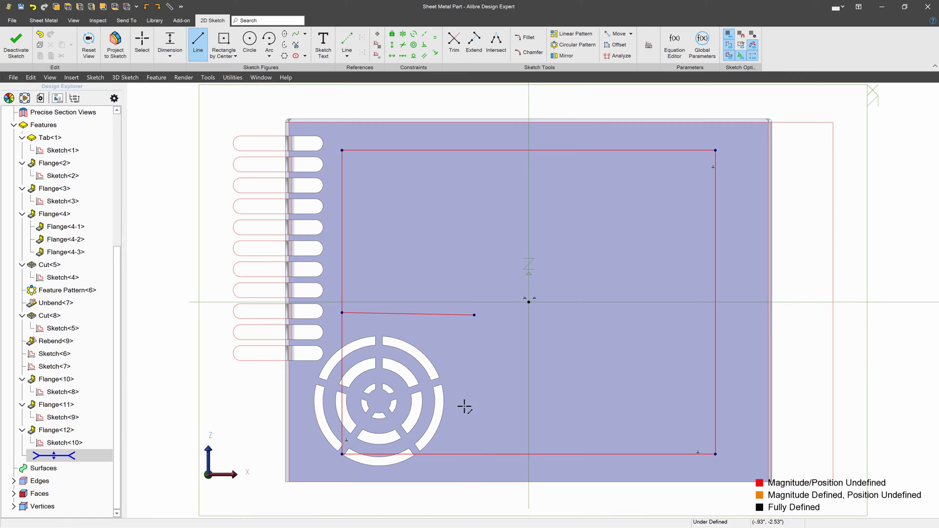
Step: Make the short cross line horizontal
key("Escape")
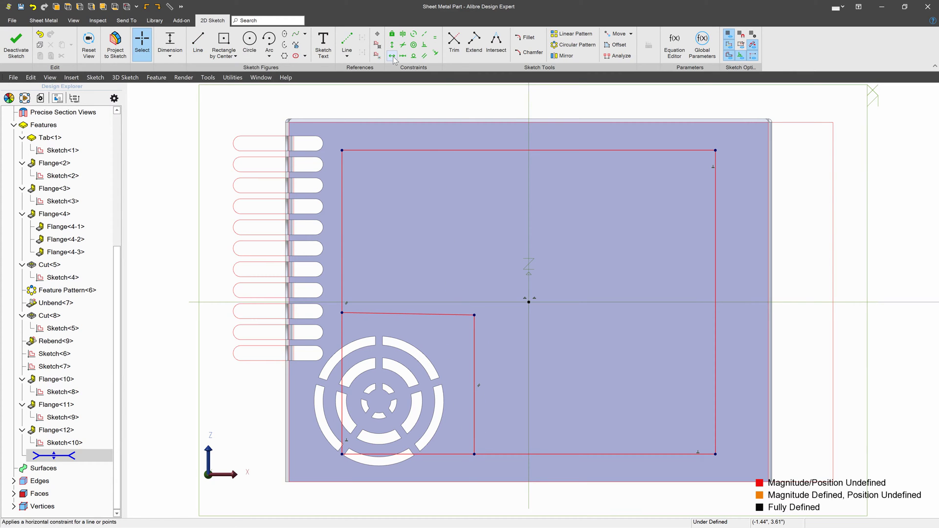
left_click(392, 55)
left_click(404, 312)
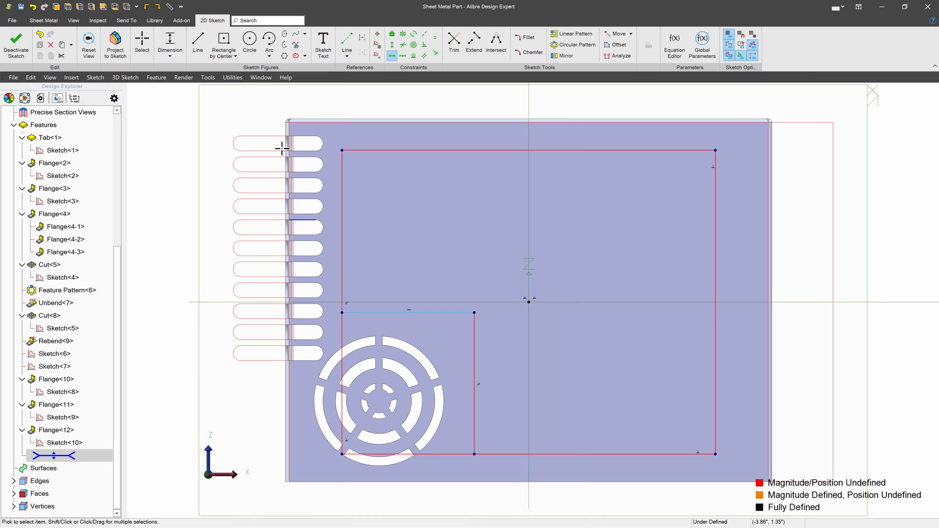
key("Escape")
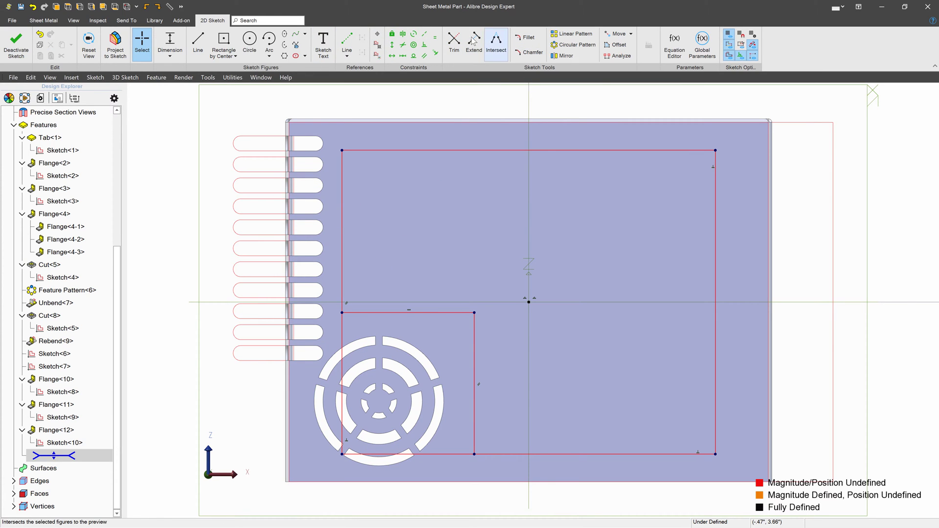
Step: Trim the left edge below the cross line, accepting the constraint warning
left_click(453, 44)
left_click(342, 353)
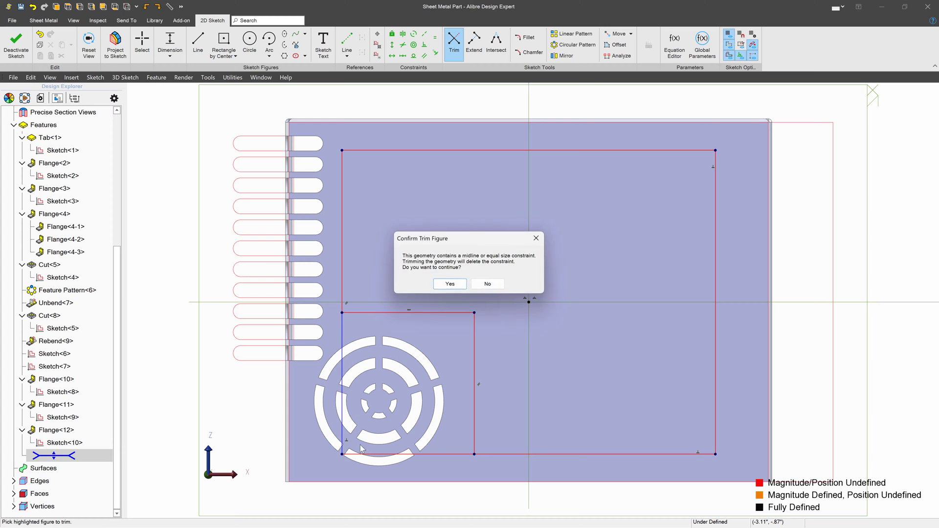
left_click(450, 285)
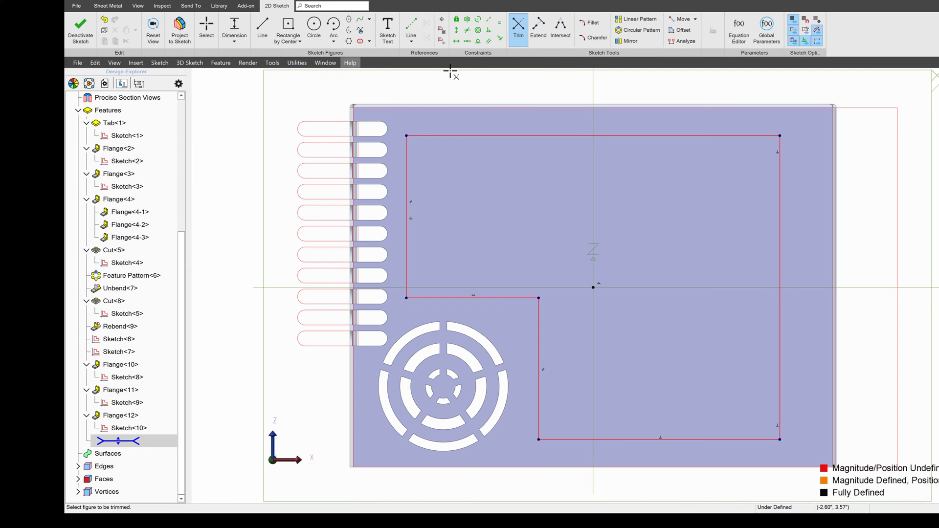
Step: Fillet the top-left corner and the left/short-line corner at R.750
left_click(590, 23)
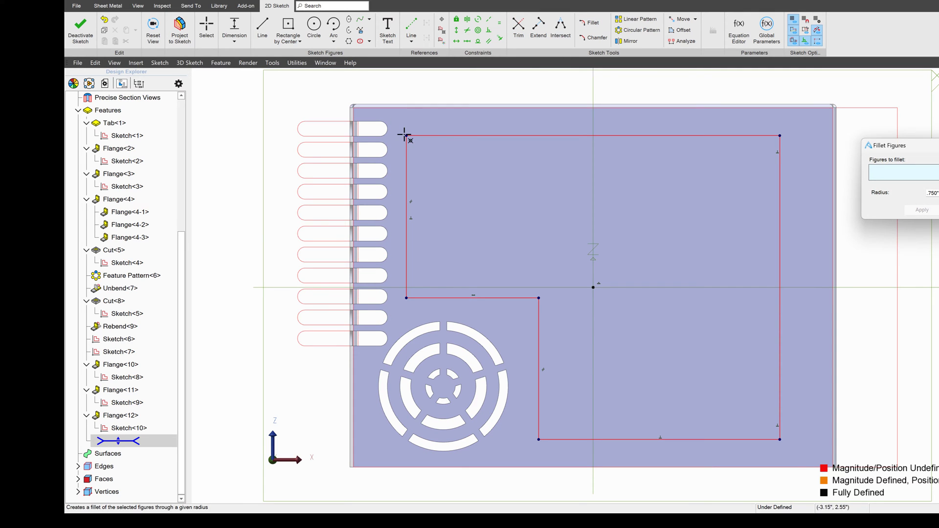
left_click(417, 136)
left_click(406, 157)
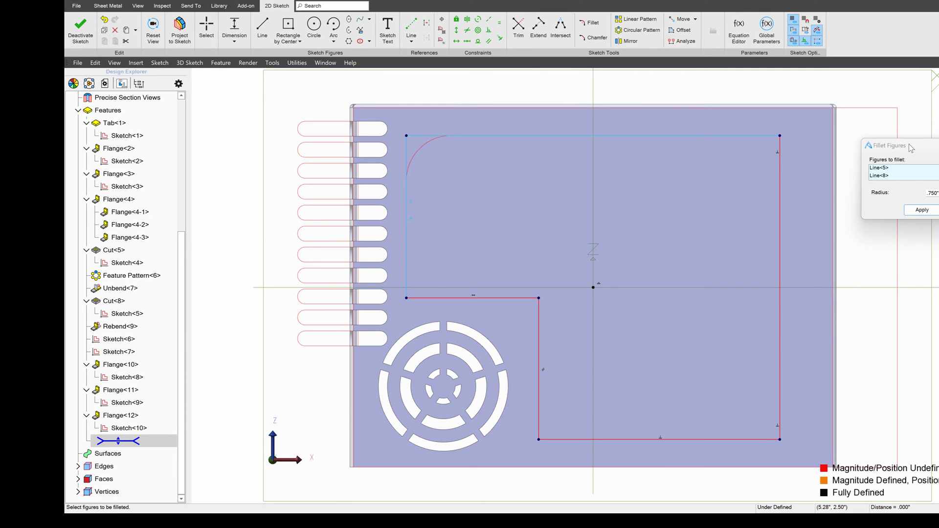
left_click_drag(911, 153, 833, 150)
left_click(834, 212)
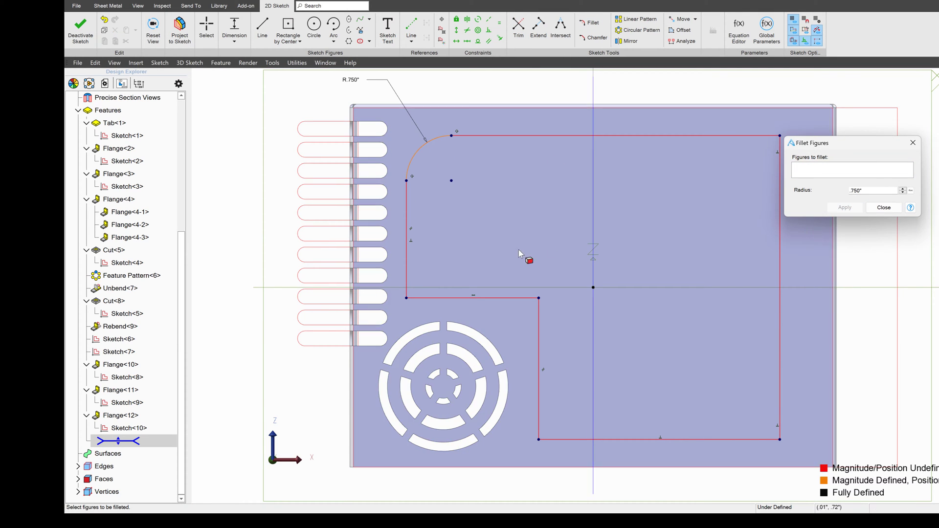
left_click(406, 260)
left_click(432, 298)
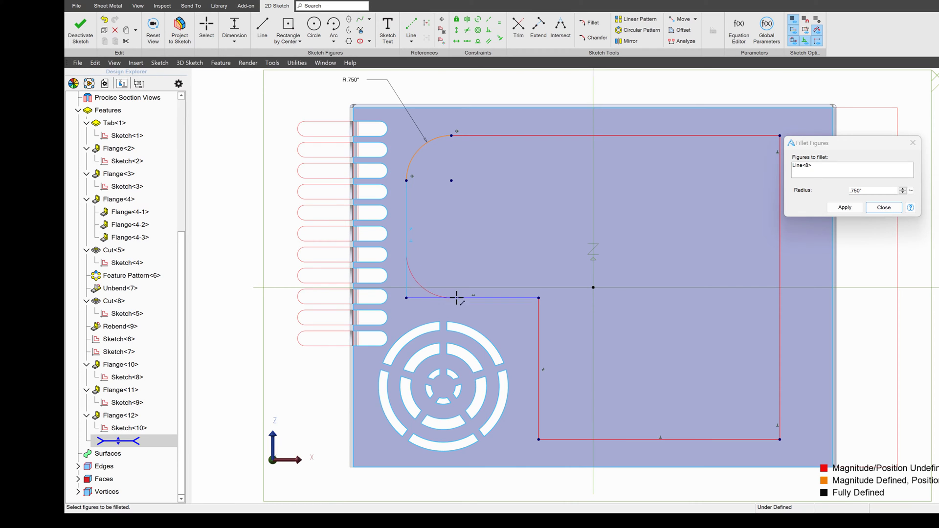
left_click(845, 207)
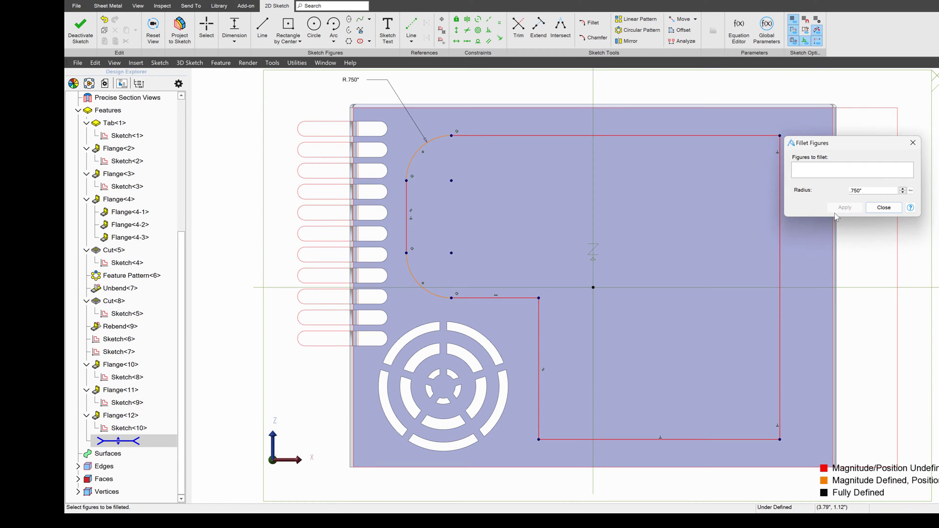
Step: Fillet the top-right, bottom-right and bottom-left corners at R.750
left_click(736, 136)
left_click(779, 228)
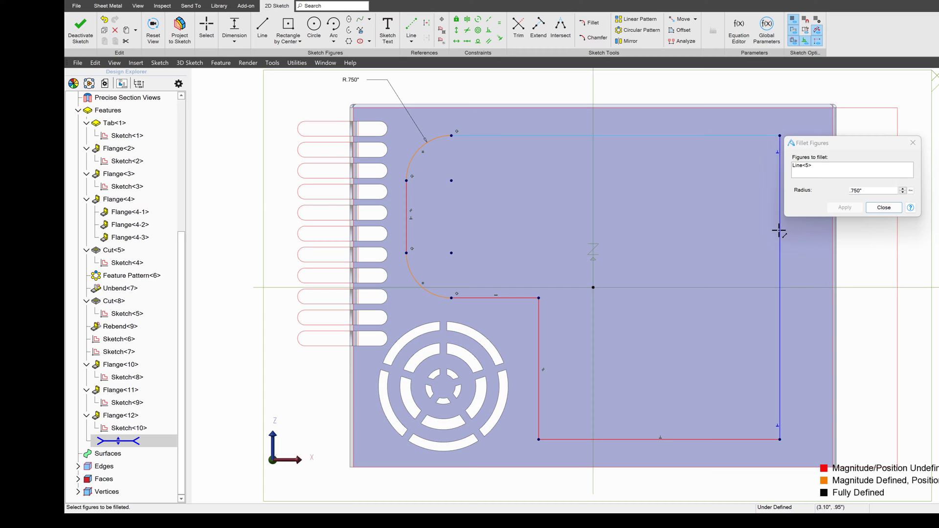
left_click(844, 207)
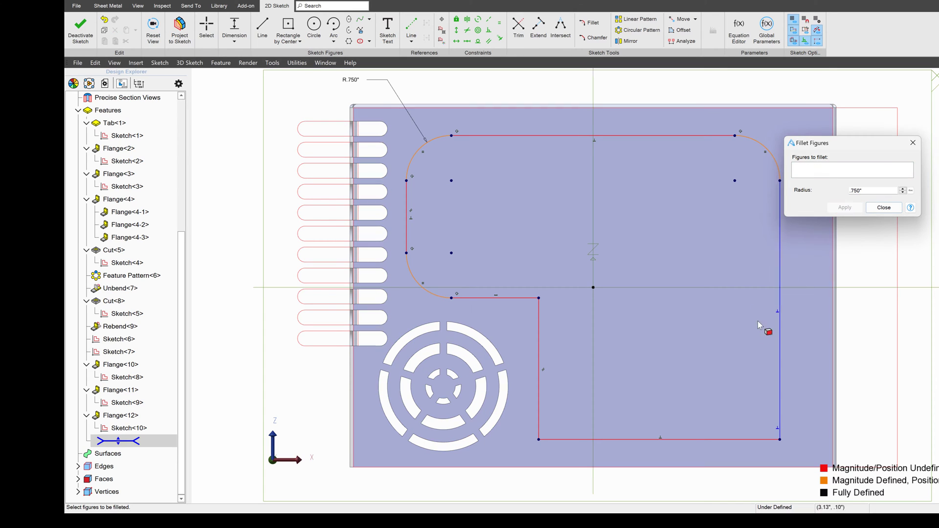
left_click(779, 395)
left_click(755, 439)
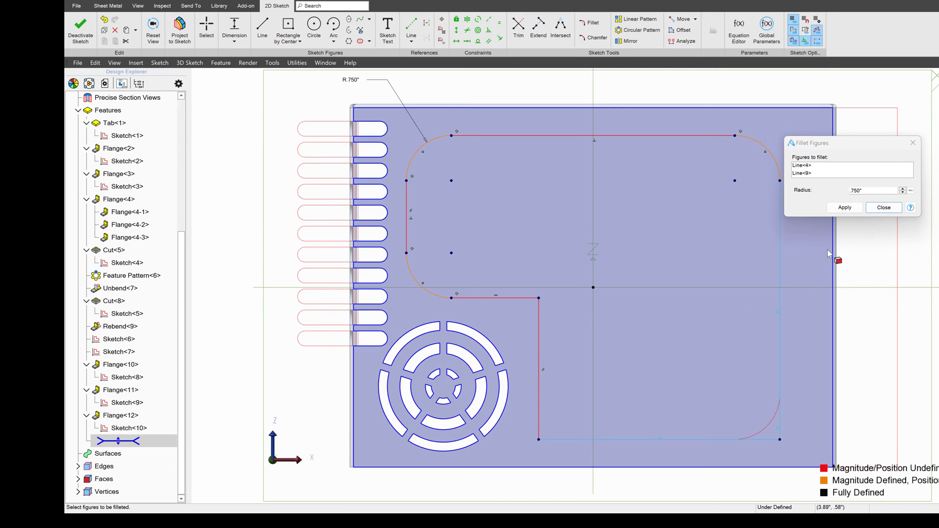
left_click(844, 207)
left_click(562, 439)
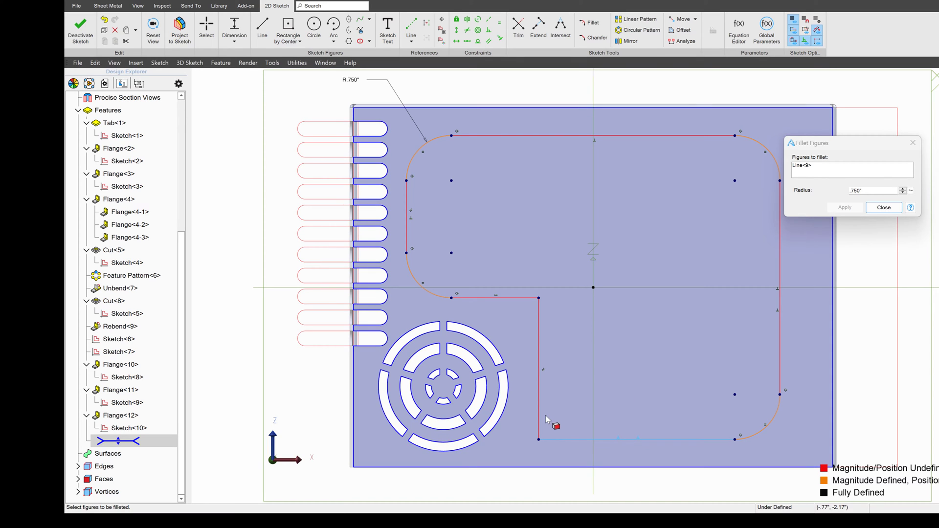
left_click(538, 398)
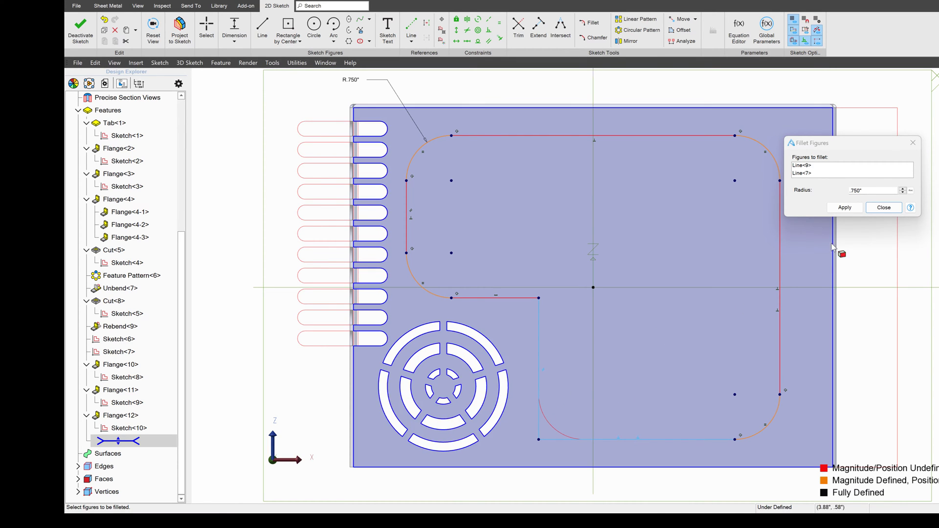
left_click(844, 207)
Step: Fillet the inner corner beside the vent circle at R1.250
left_click_drag(876, 190, 810, 196)
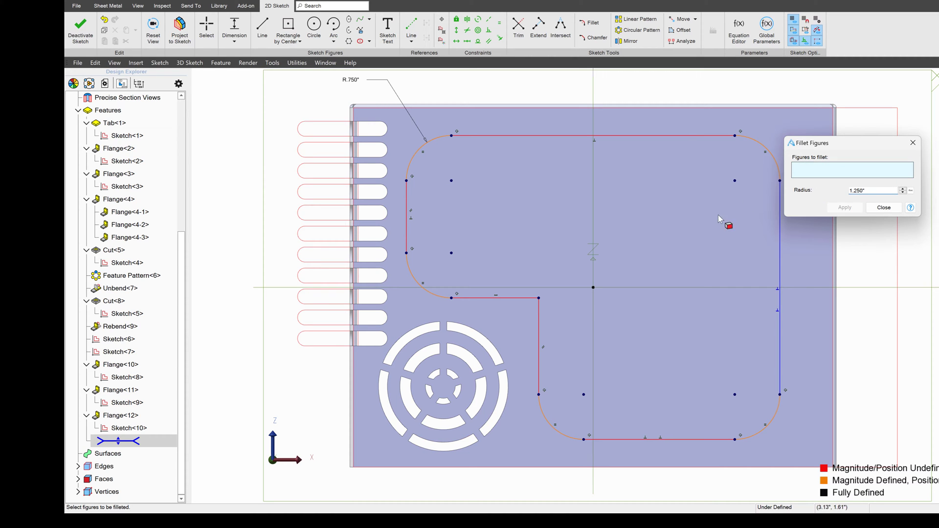
left_click(529, 298)
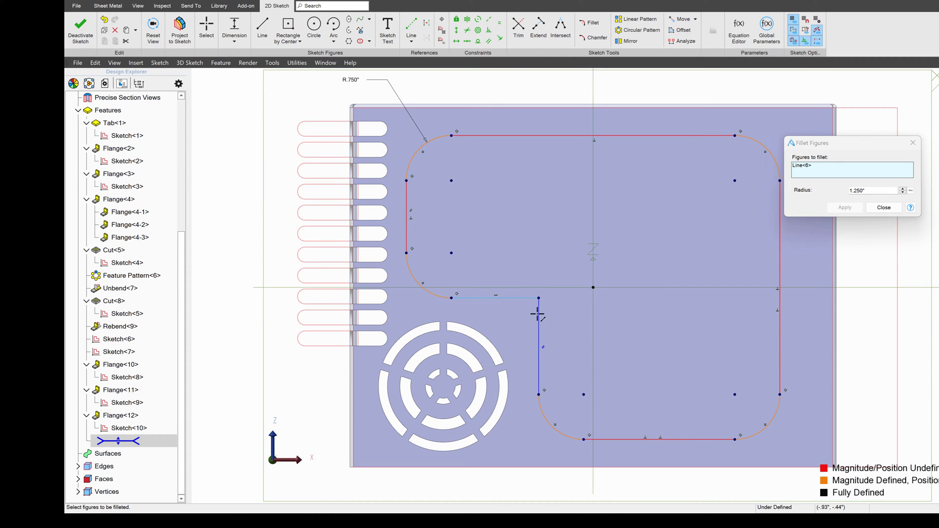
left_click(538, 312)
left_click(846, 208)
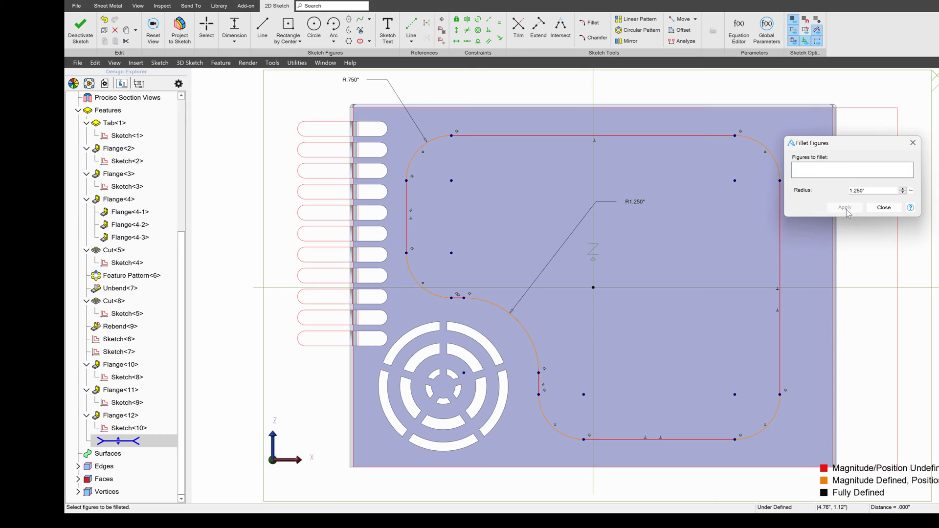
left_click(892, 212)
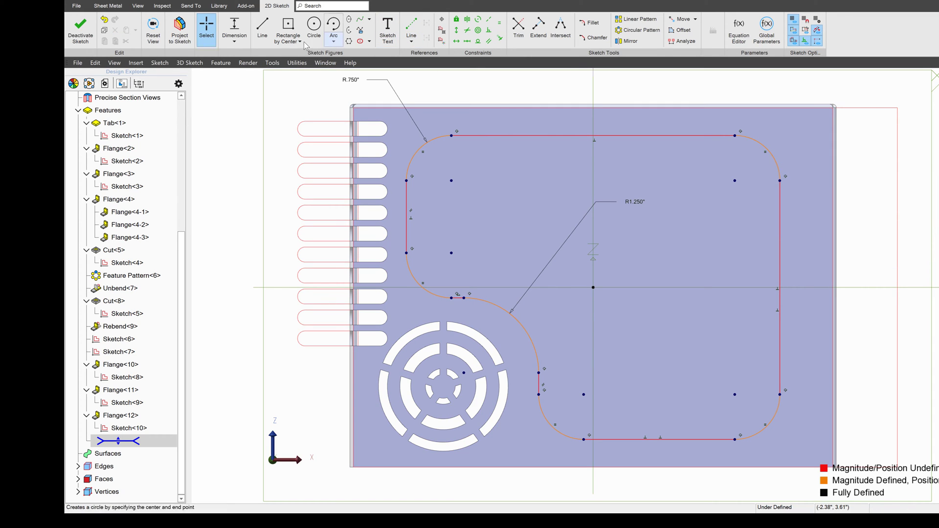
Step: Dimension the top (2.536"), right (3.117") and bottom lines from the centre point
left_click(612, 140)
left_click(593, 287)
left_click(648, 176)
key("Return")
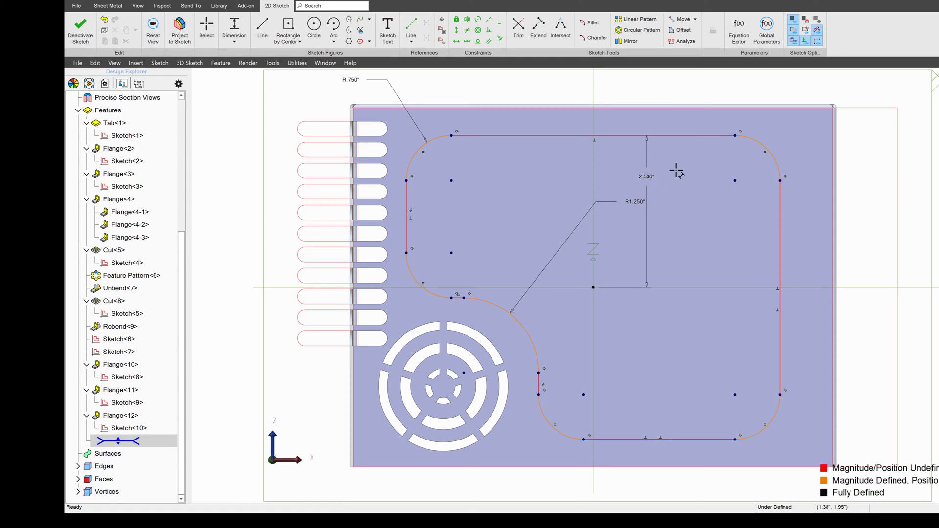
left_click(778, 274)
left_click(704, 310)
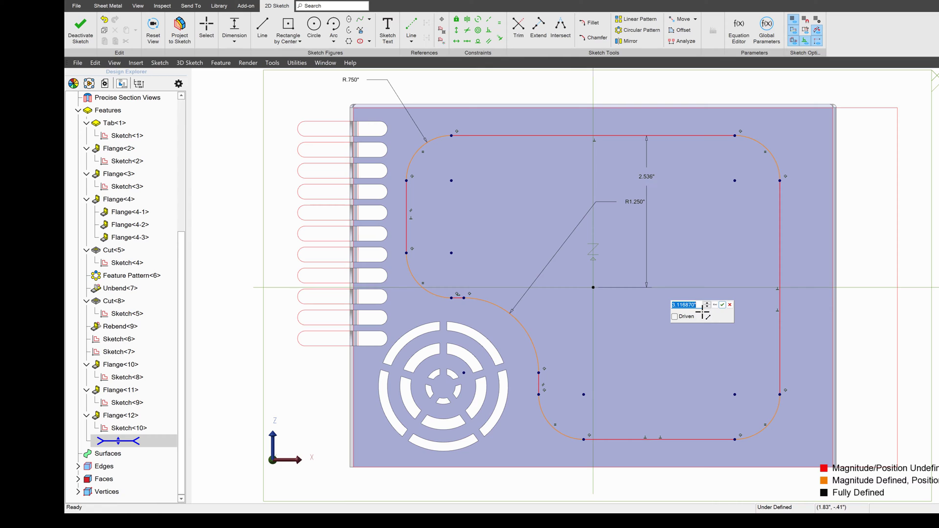
key("Return")
left_click(593, 288)
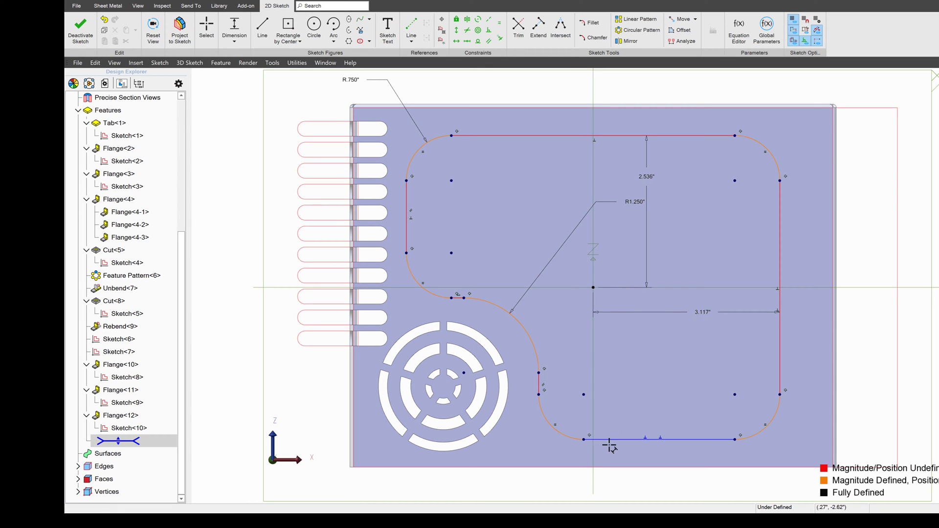
left_click(614, 440)
left_click(639, 400)
key("Return")
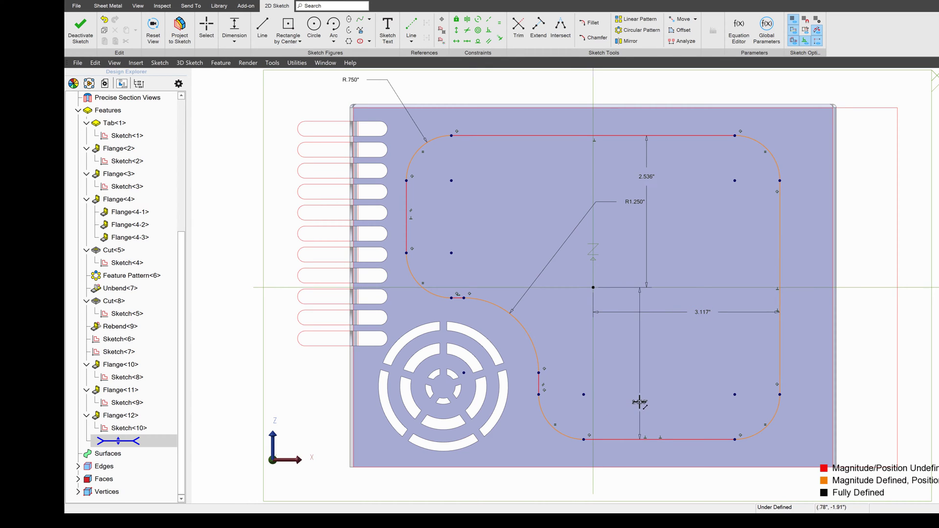
Step: Add .908", .174" and left 3.117" dimensions, then make the top line horizontal
left_click(593, 288)
left_click(579, 270)
key("Return")
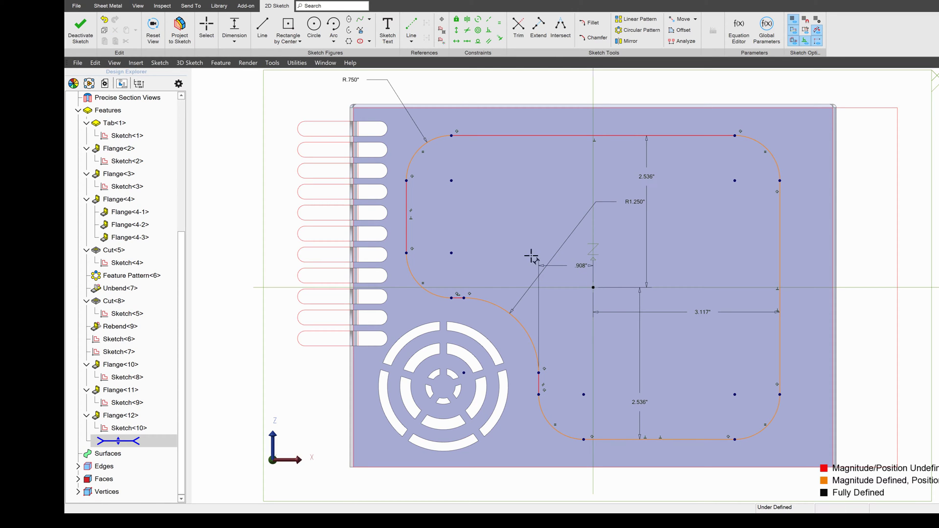
left_click(456, 297)
left_click(593, 287)
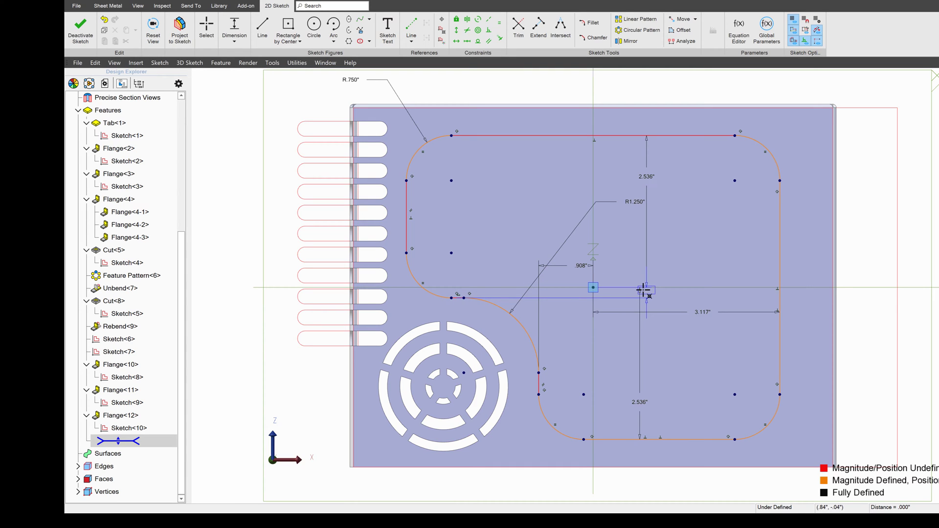
left_click(660, 293)
key("Return")
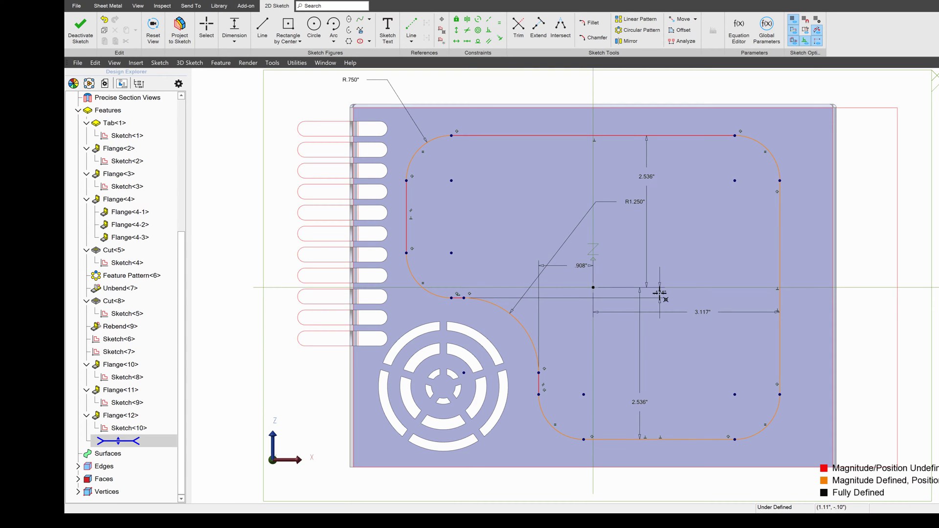
left_click(406, 198)
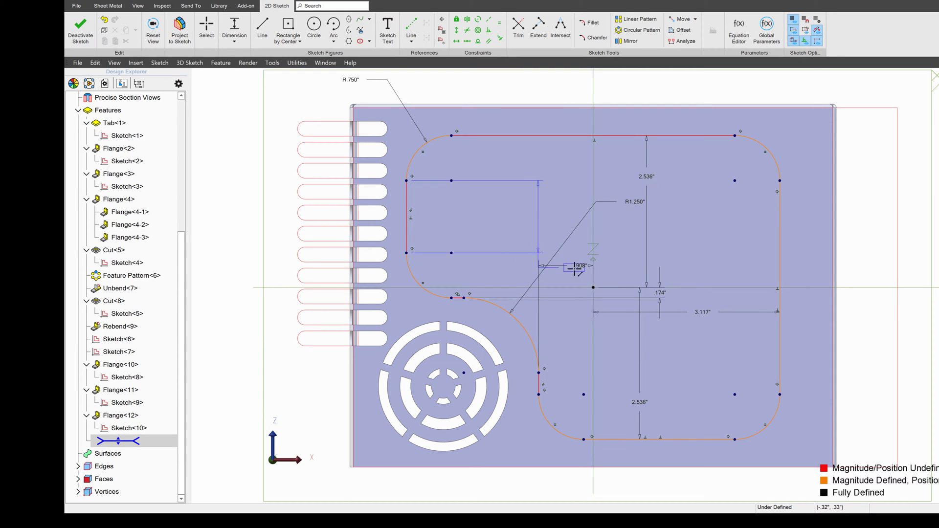
left_click(593, 287)
left_click(527, 214)
key("Return")
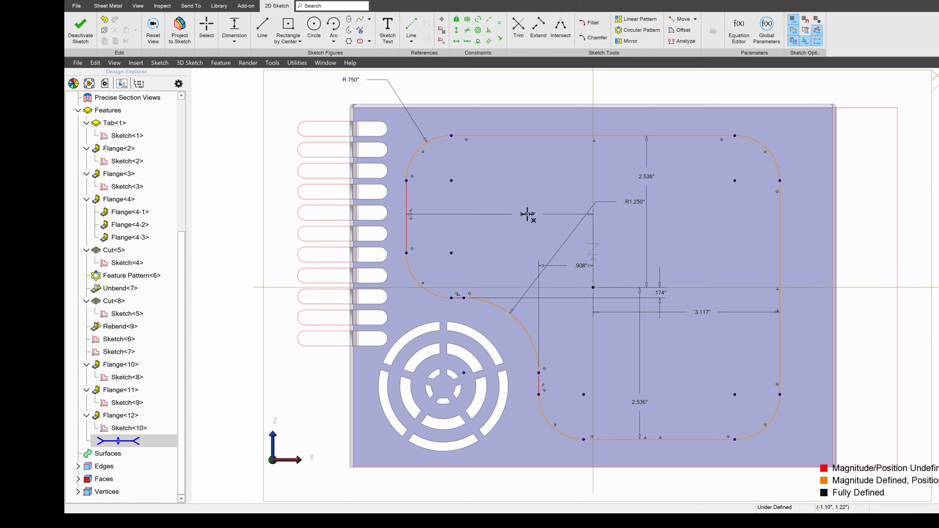
left_click(456, 41)
left_click(546, 136)
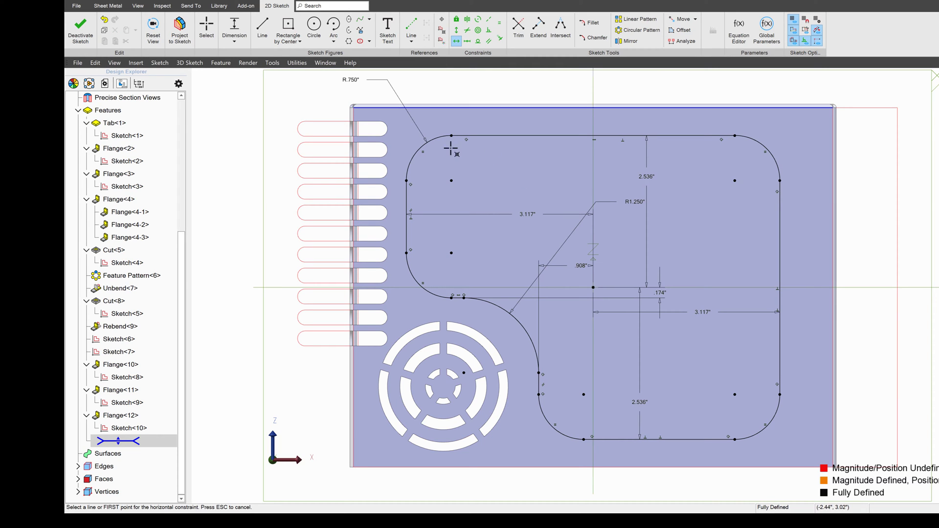
Step: Exit the sketch and preview a Dimple with depth AD_Thickness * 10 and 10° draft
left_click(81, 29)
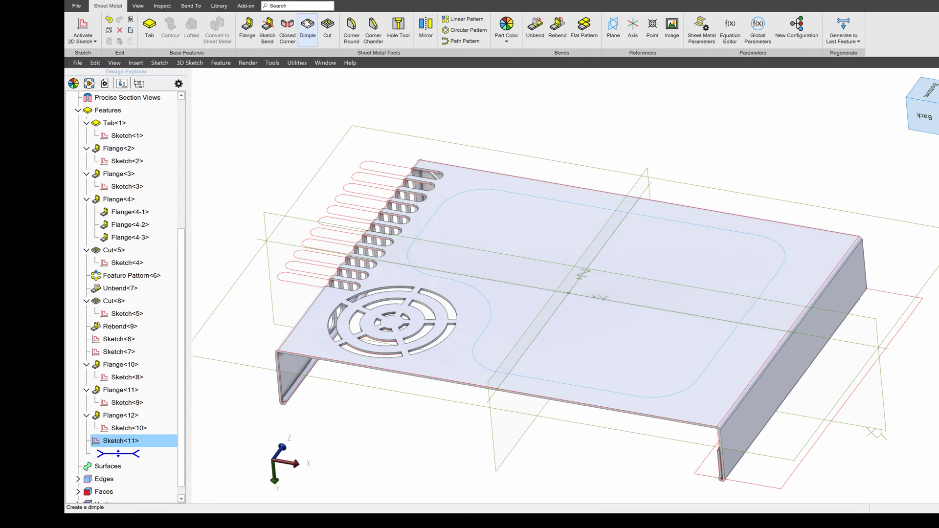
left_click(307, 27)
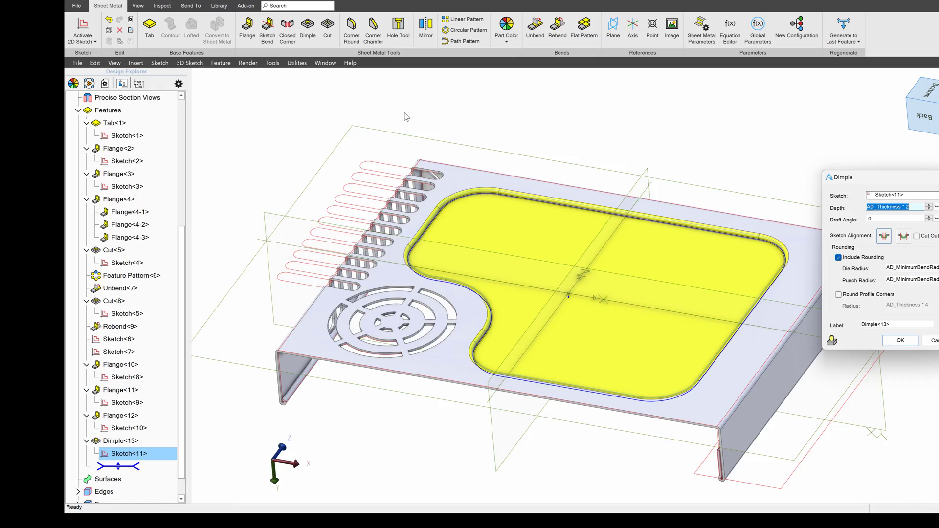
middle_click_drag(495, 284, 520, 280)
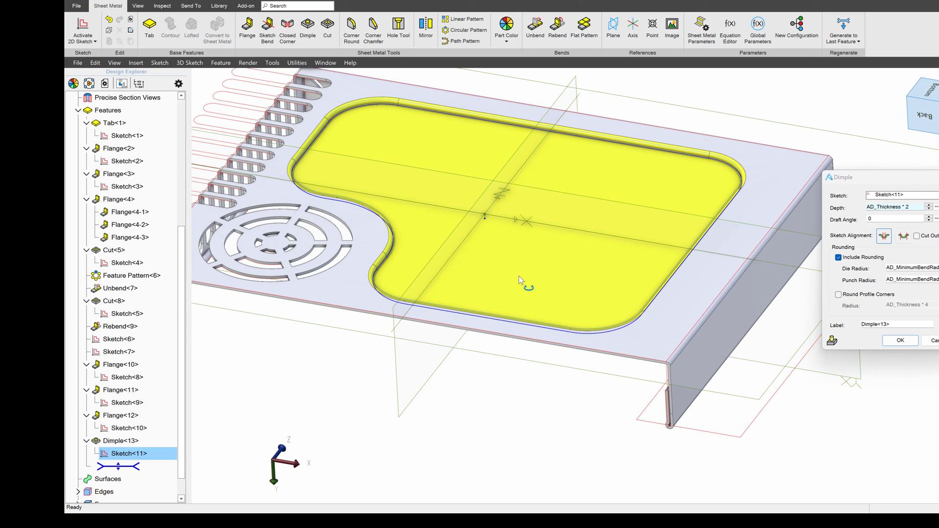
scroll(509, 225, "up", 2)
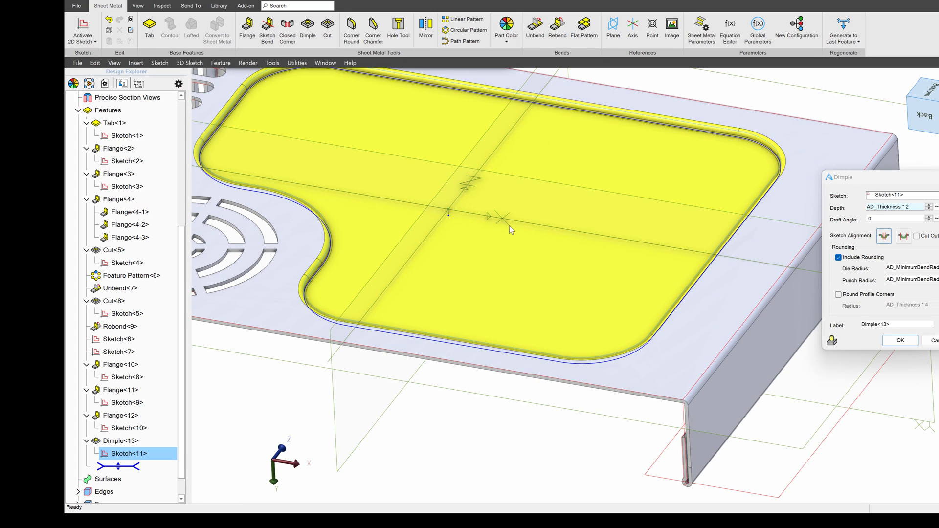
double_click(895, 219)
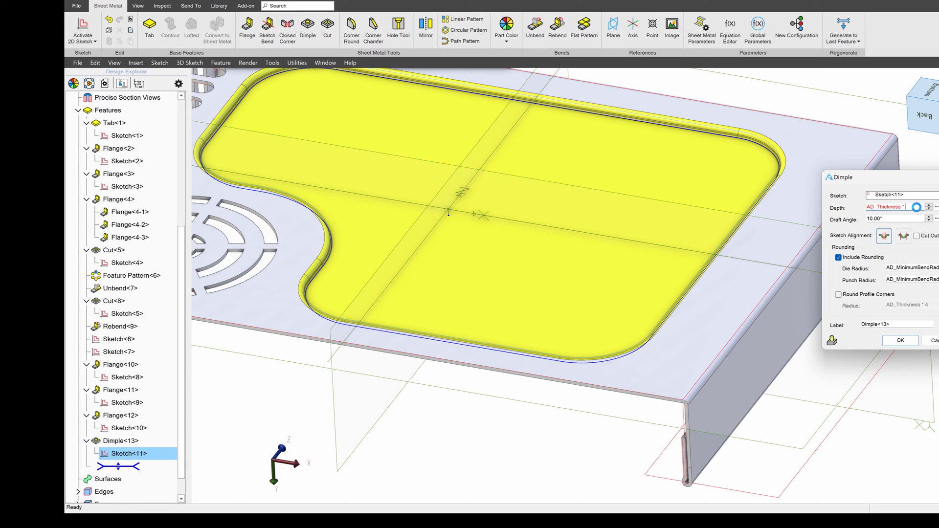
Step: Reduce the Dimple<13> depth to AD_Thickness * 2 and confirm the pocket
left_click(890, 220)
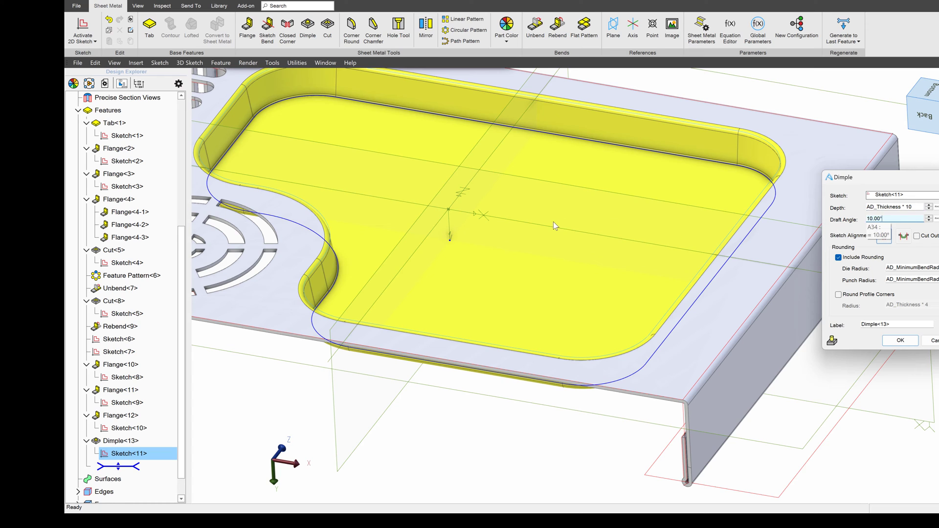
middle_click_drag(553, 221, 494, 242)
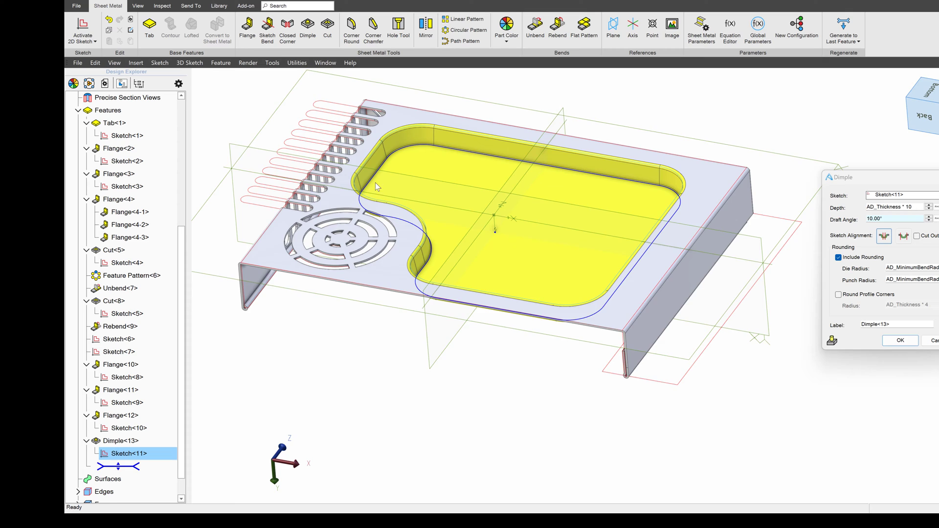
left_click(913, 206)
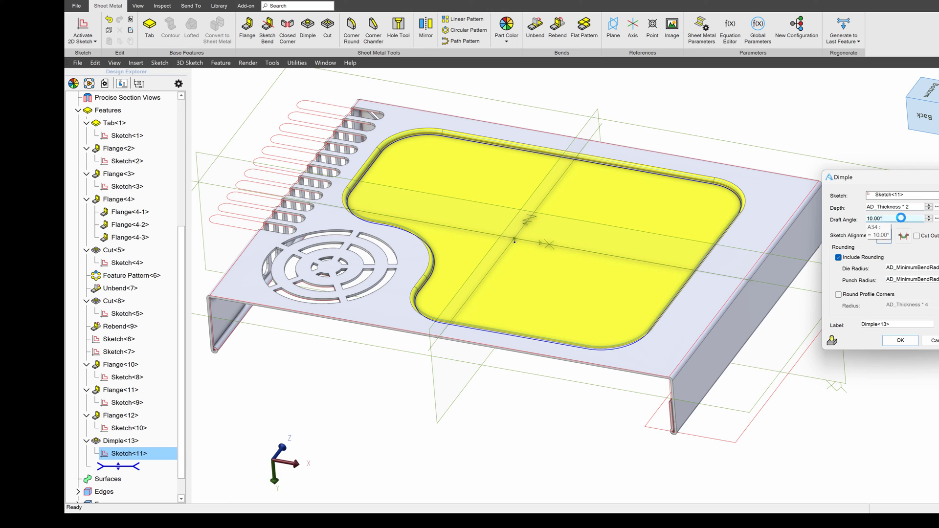
middle_click_drag(537, 294, 477, 292)
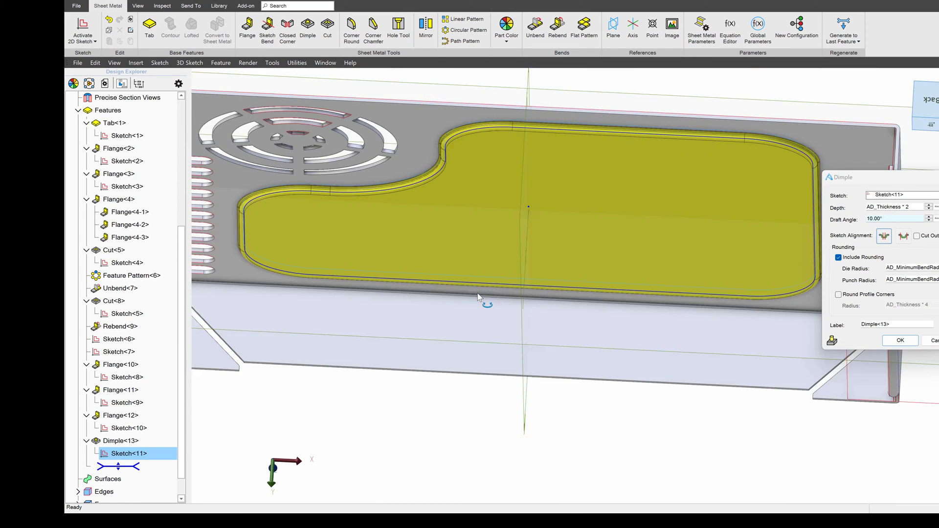
key("F8")
scroll(475, 307, "up", 3)
left_click(900, 341)
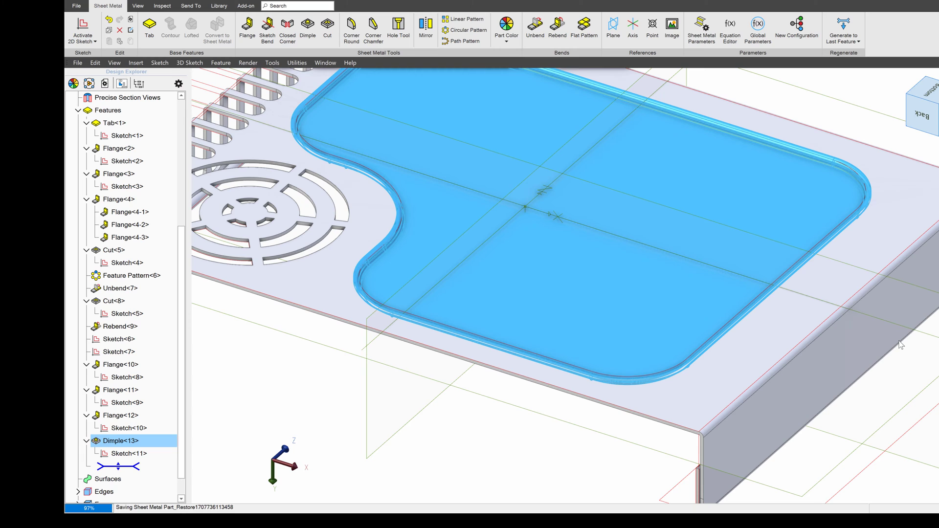
left_click(459, 462)
Step: Orbit the part and select the flat floor face of the dimple pocket
scroll(477, 448, "down", 5)
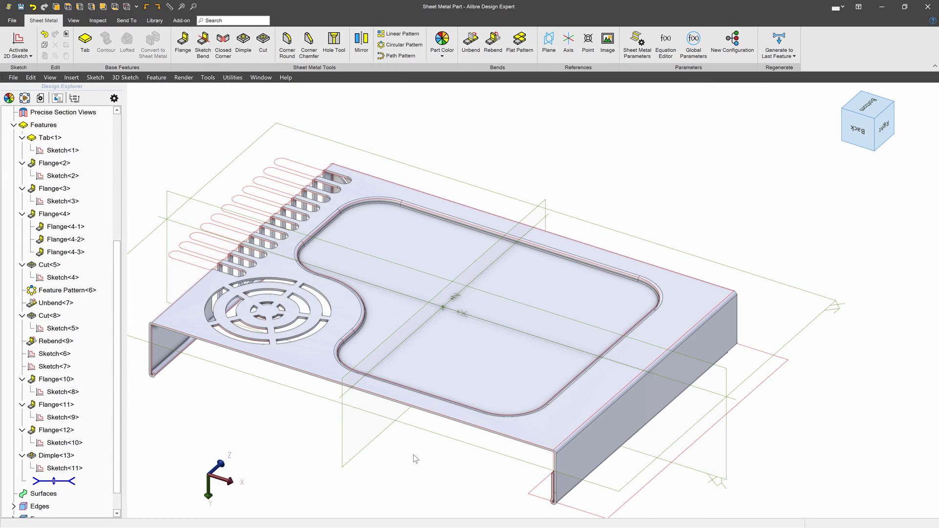
mouse_move(418, 455)
middle_mouse_down()
mouse_move(438, 416)
mouse_move(427, 445)
mouse_move(419, 440)
middle_mouse_up()
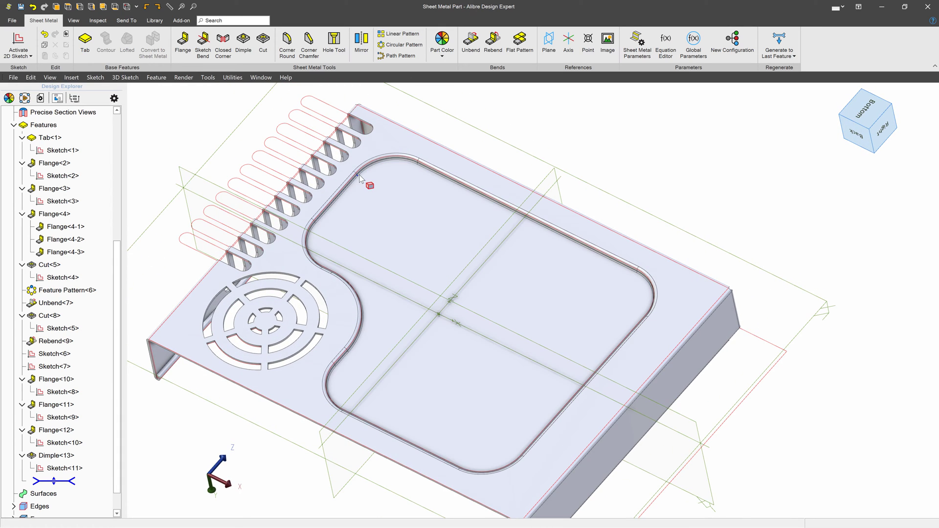
left_click(395, 142)
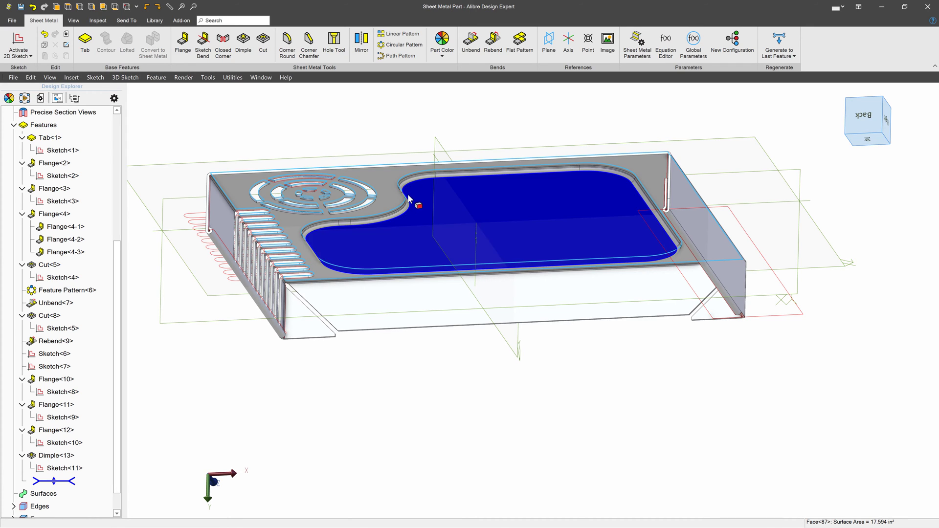
left_click(509, 215)
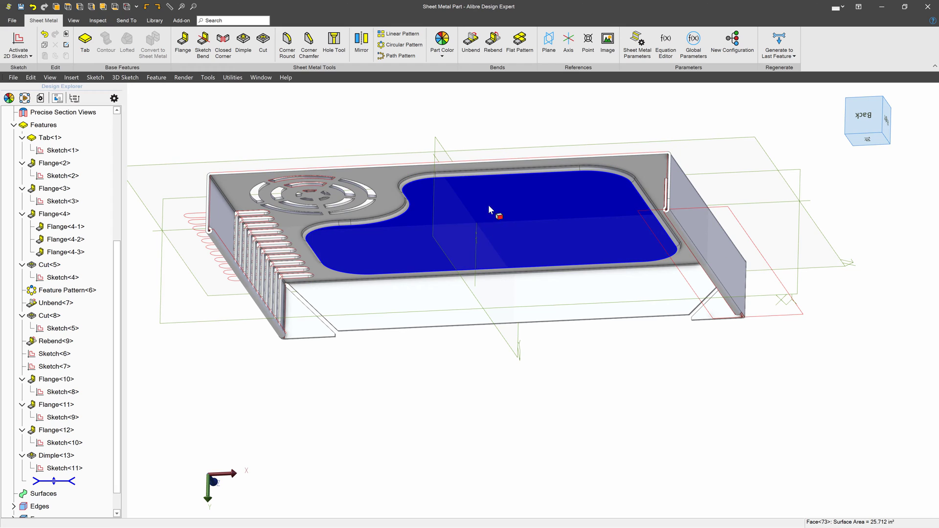
Step: Start a sketch on the floor and project Sketch<11> as reference figures
left_click(5, 35)
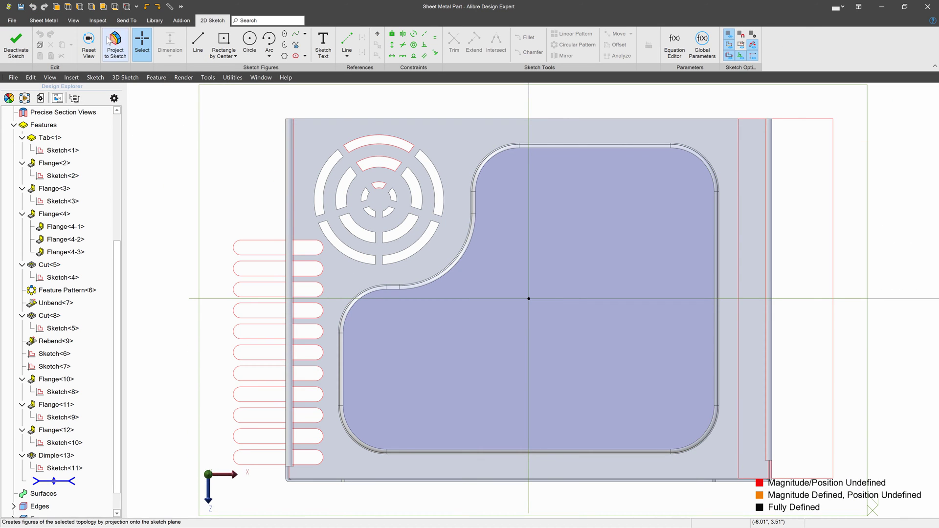
left_click(115, 45)
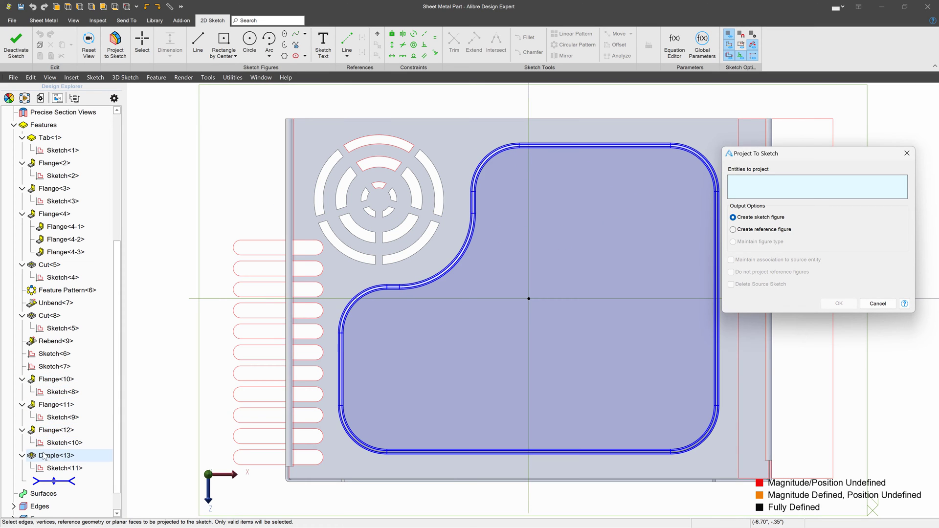
left_click(734, 230)
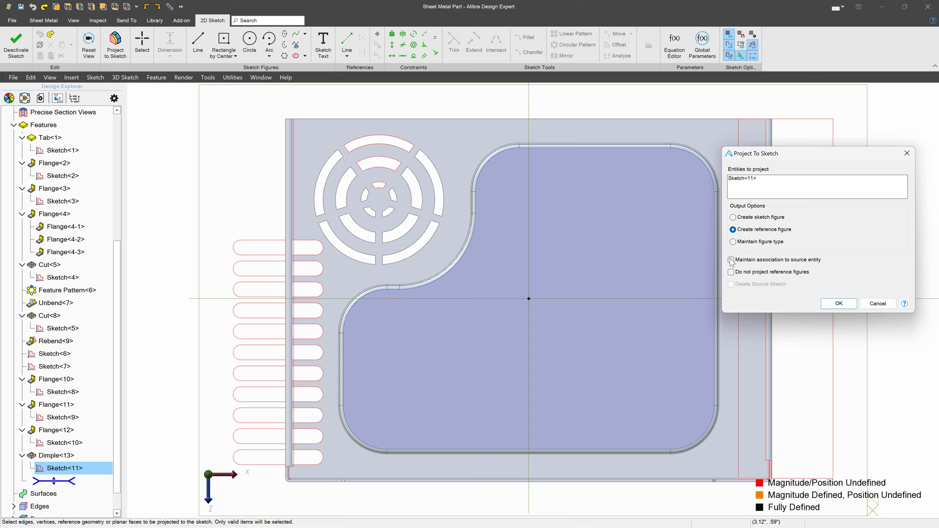
left_click(836, 306)
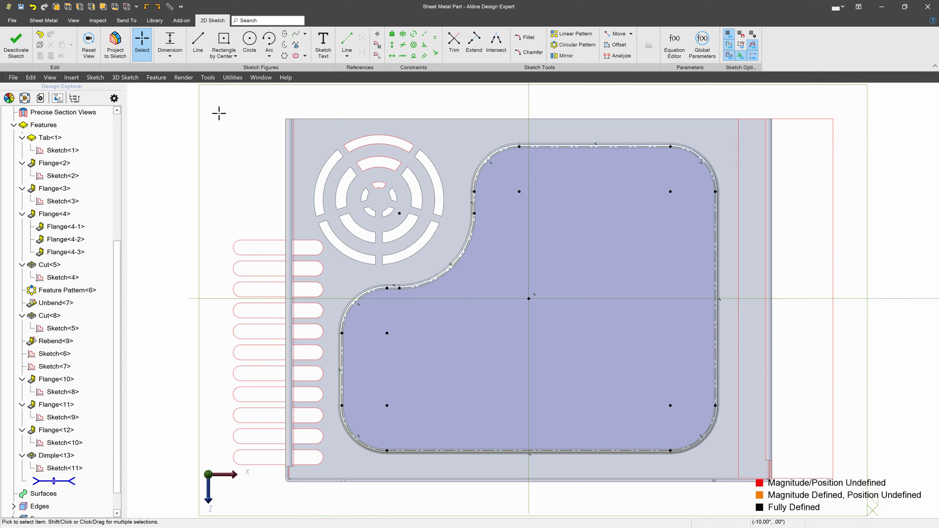
Step: Offset all projected outline figures .500" inward
key("ctrl+a")
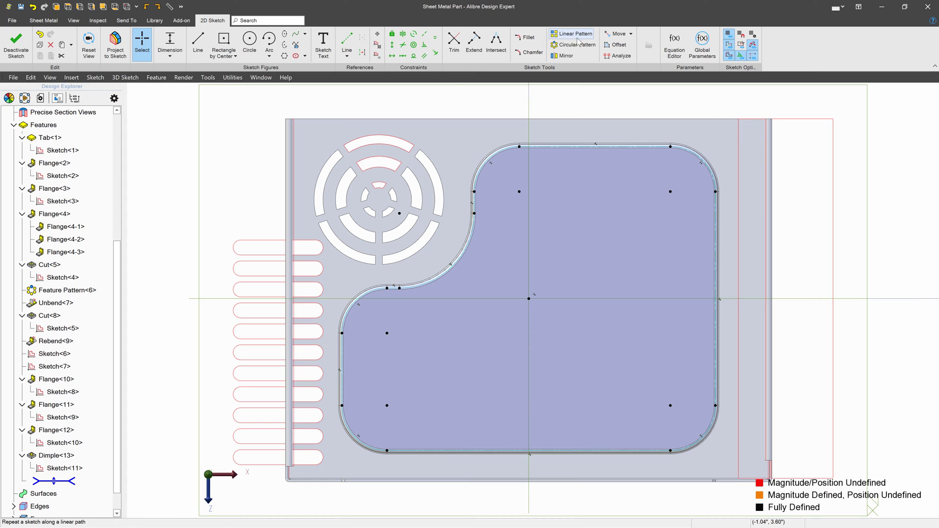
left_click(618, 45)
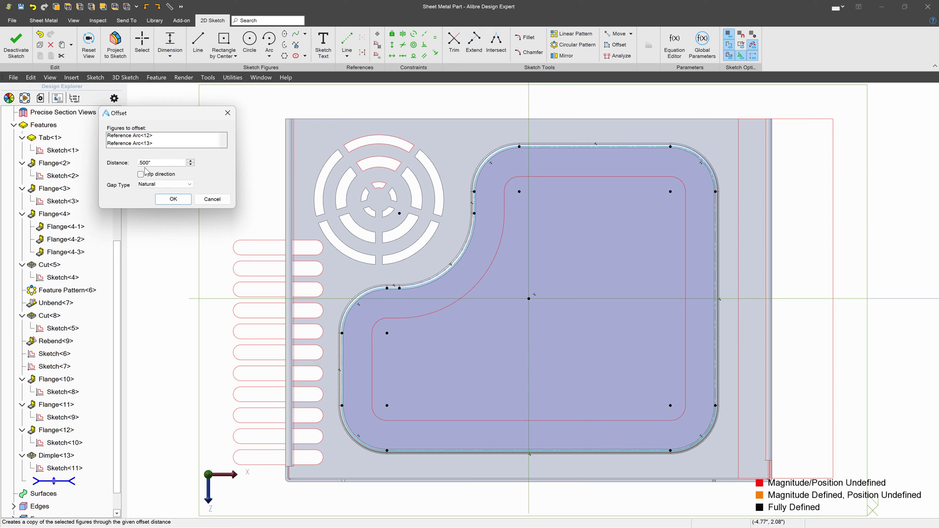
left_click(172, 199)
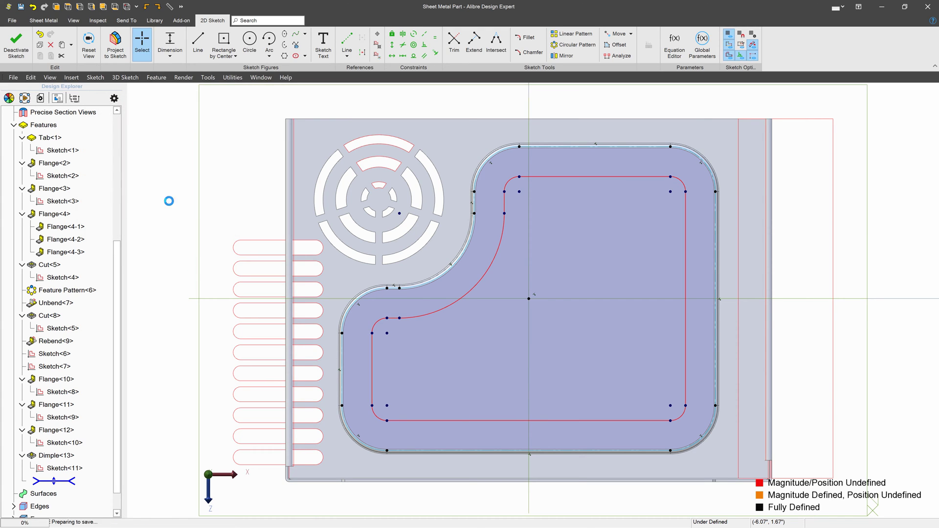
Step: Exit the sketch and create Dimple<14> from Sketch<12> with default depth and rounding
left_click(16, 43)
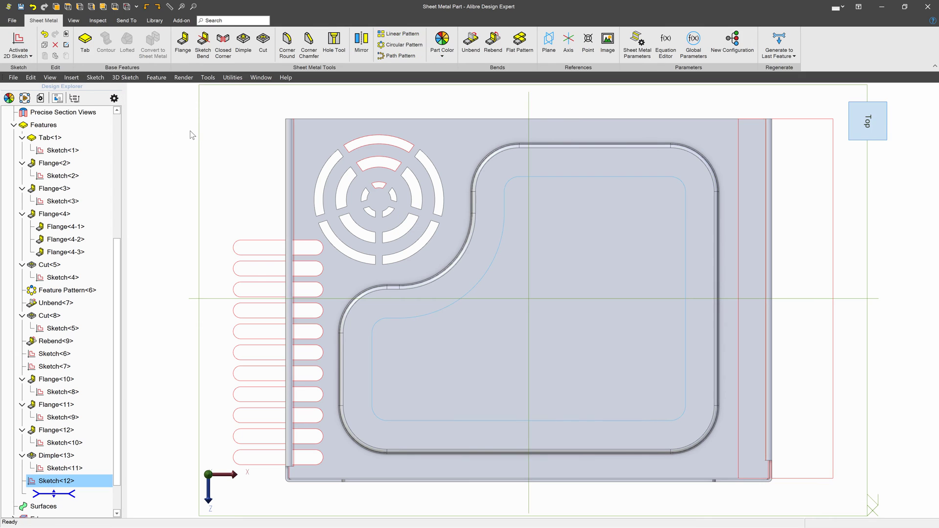
mouse_move(189, 130)
middle_mouse_down()
mouse_move(169, 125)
mouse_move(181, 139)
mouse_move(172, 147)
mouse_move(201, 127)
middle_mouse_up()
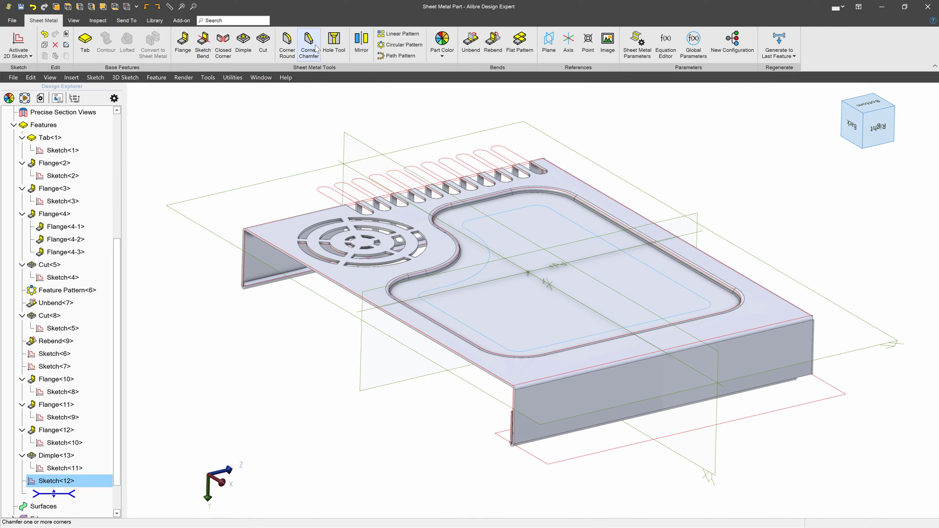
left_click(243, 44)
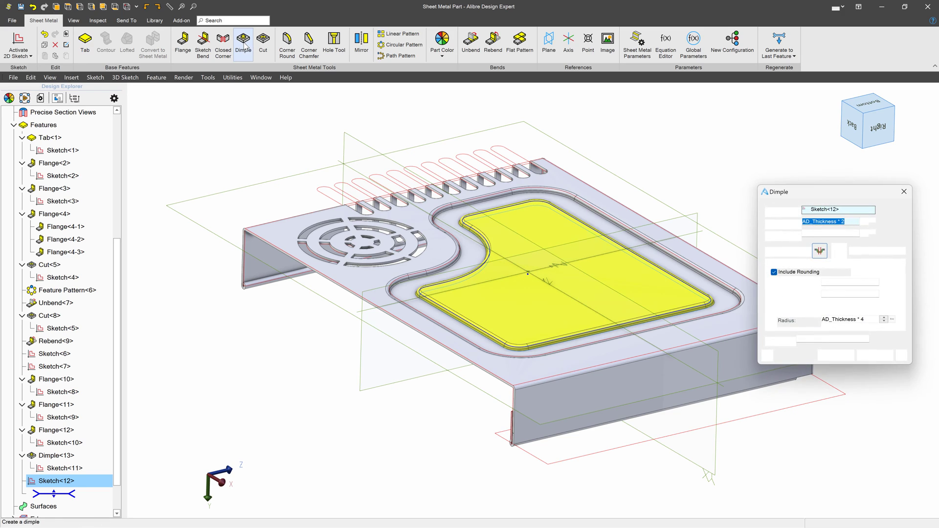
left_click(822, 355)
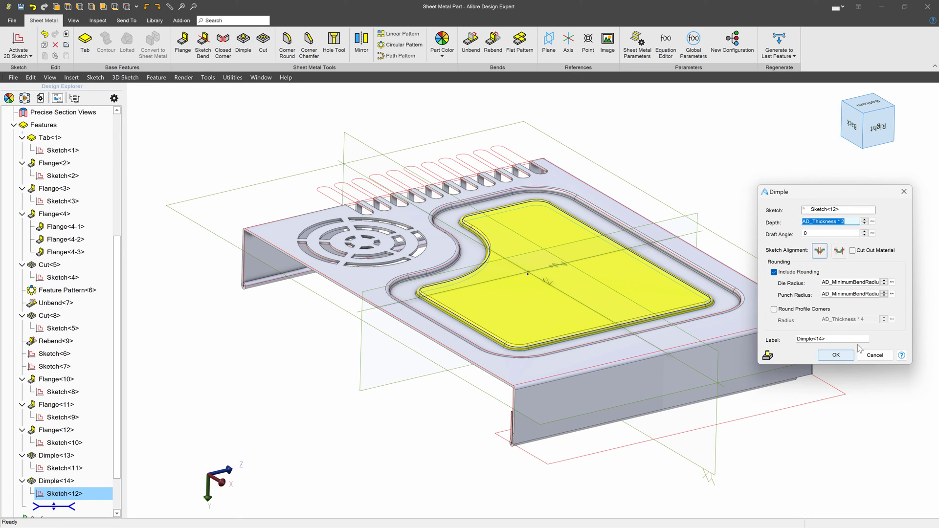
left_click(842, 284)
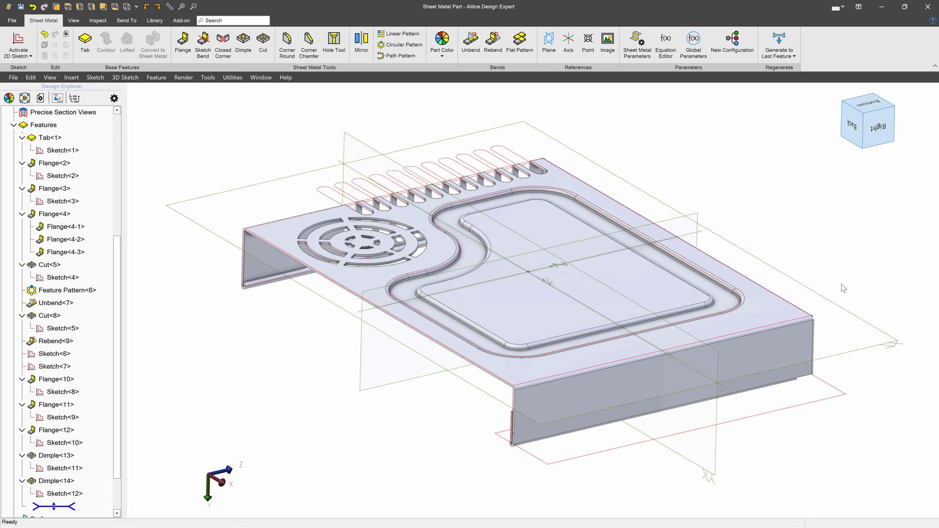
Step: Select the channel face and view it straight down, then from a back-top angle
left_click(618, 293)
key("F7")
key("Home")
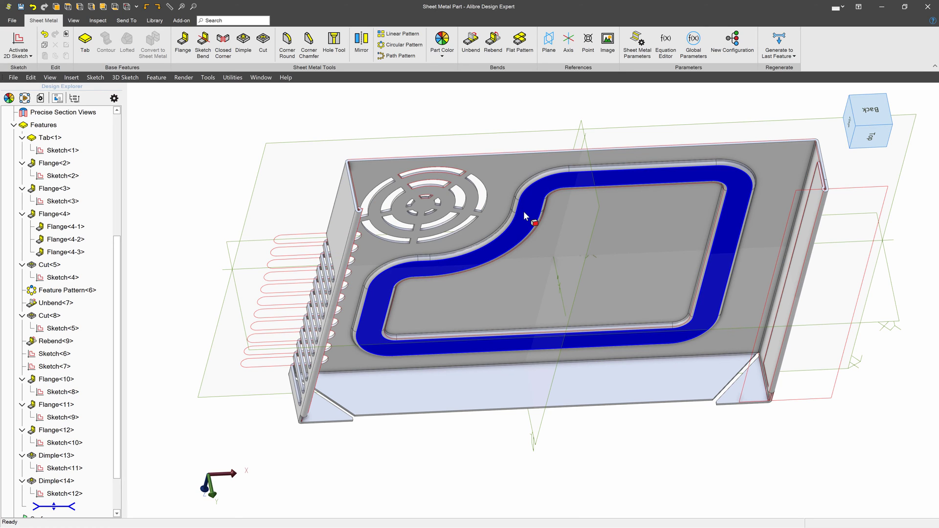
Step: Unfold the enclosure into its flat pattern and orbit and zoom to inspect the flattened dimples and channel
scroll(491, 233, "down", 2)
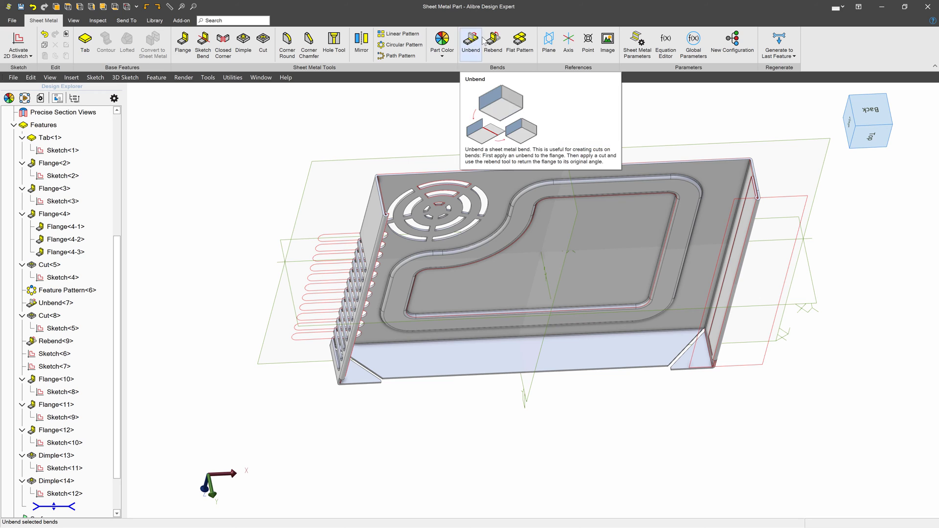
left_click(516, 42)
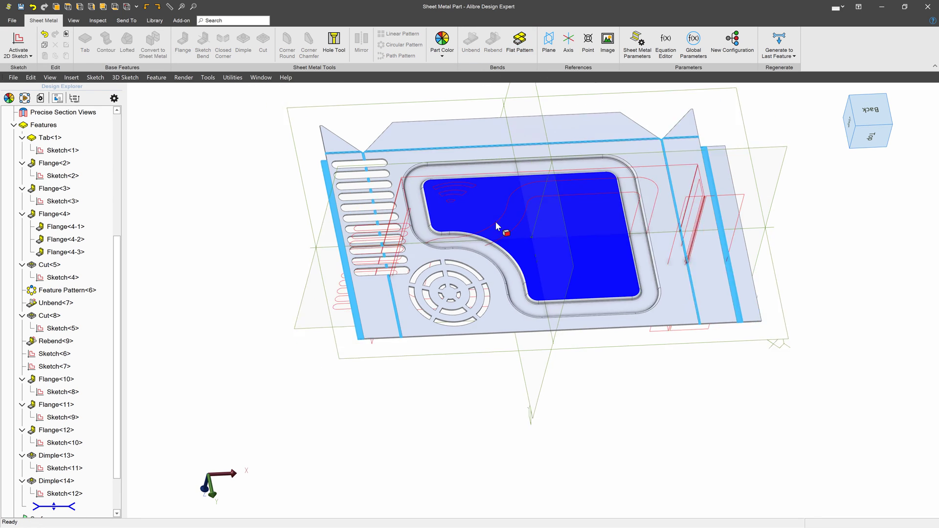
middle_click_drag(497, 224, 512, 294)
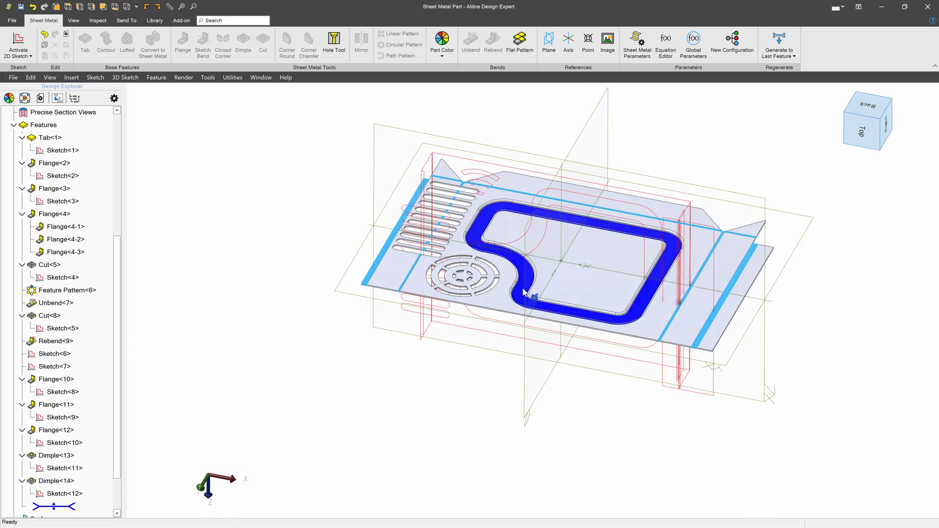
scroll(512, 294, "up", 3)
scroll(469, 245, "down", 2)
scroll(585, 254, "up", 3)
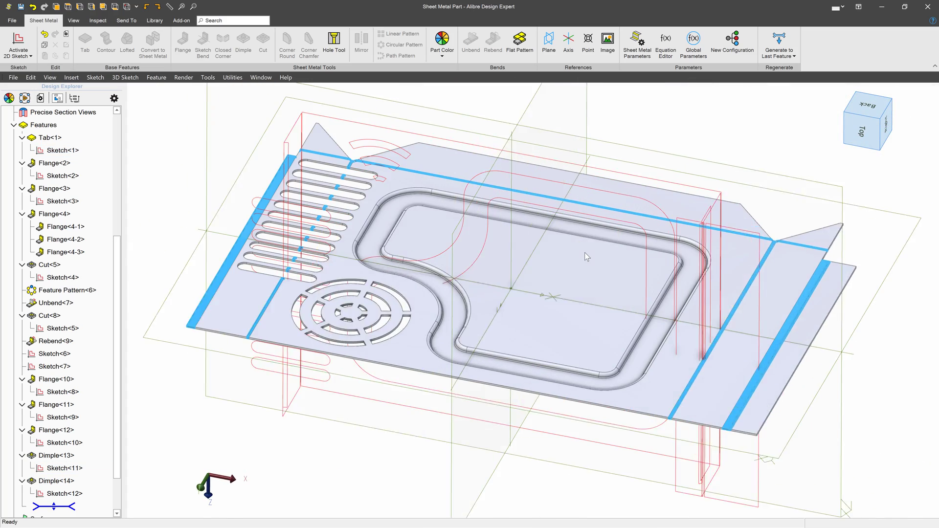